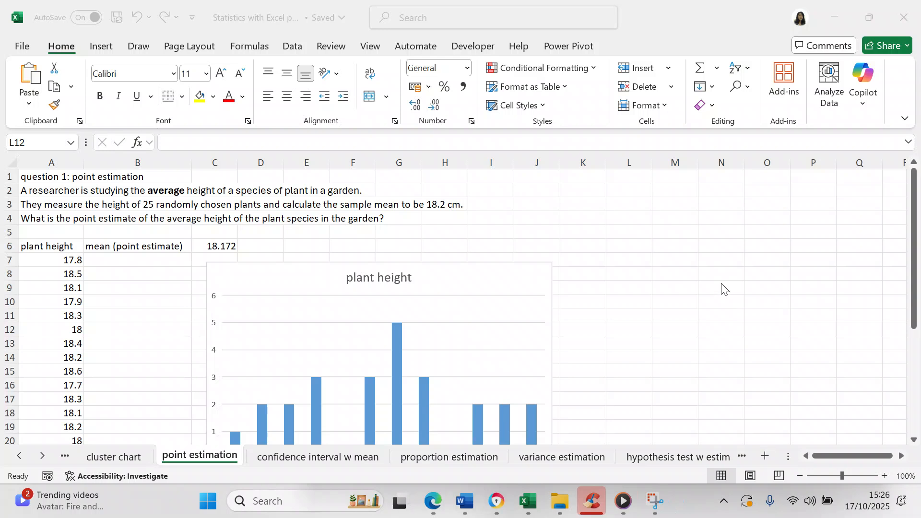
Set the font size of the question text in cells A1 to A4 to 12.
{"action": "left_click", "coordinate": [53, 178]}
{"action": "left_click", "coordinate": [52, 178]}
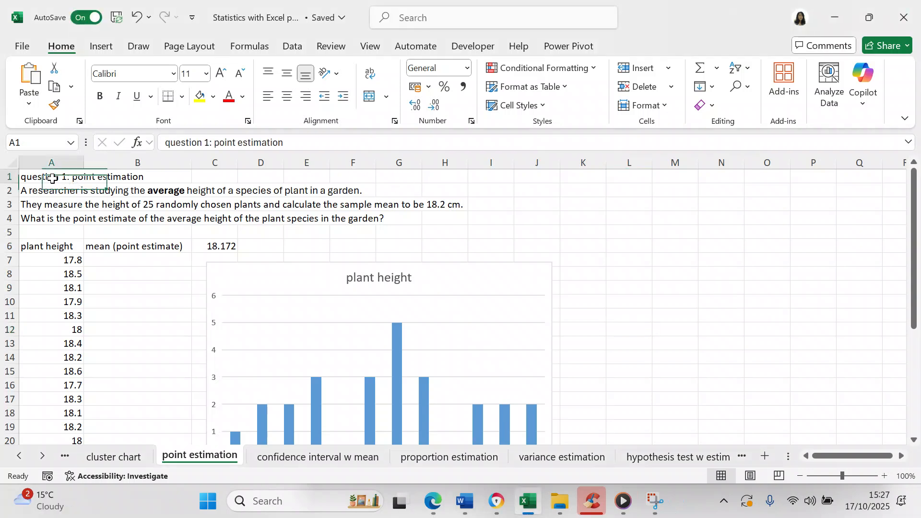
{"action": "key", "text": "shift+Down"}
{"action": "key", "text": "shift+Down"}
{"action": "key", "text": "shift+Down"}
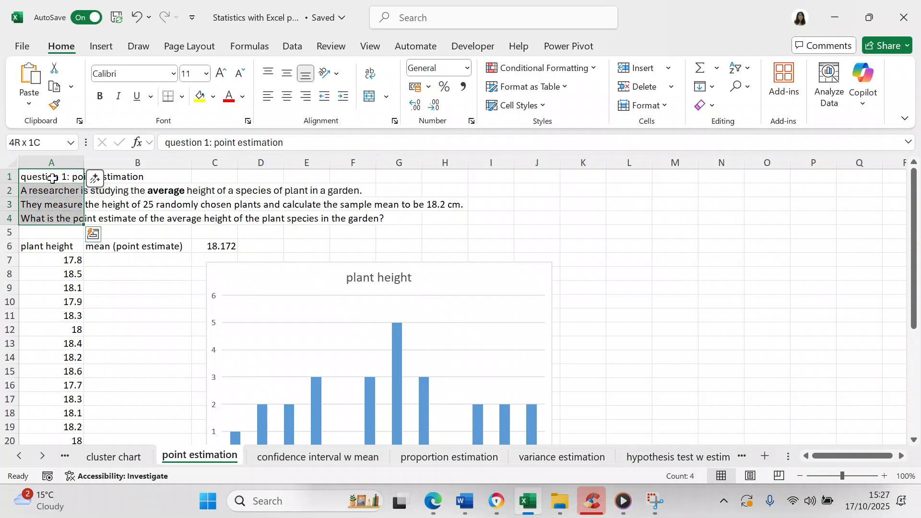
{"action": "left_click", "coordinate": [196, 71]}
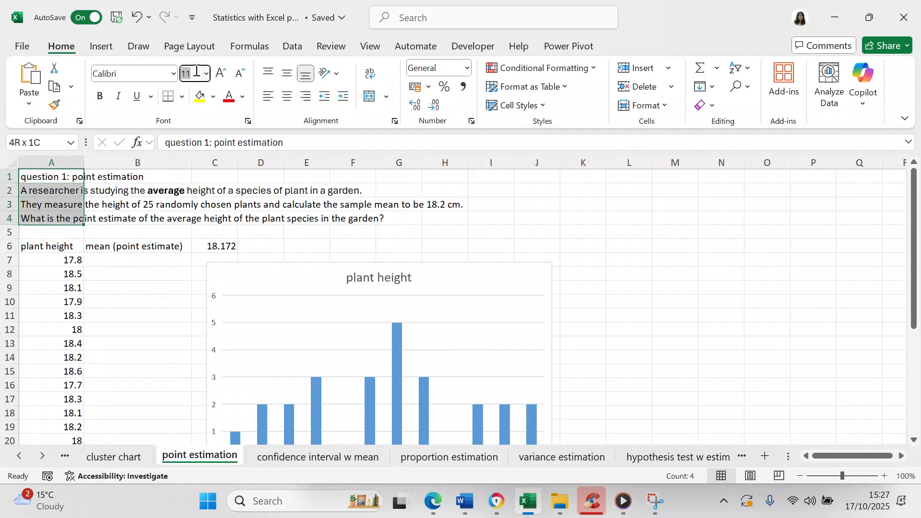
{"action": "type", "text": "12"}
{"action": "key", "text": "Return"}
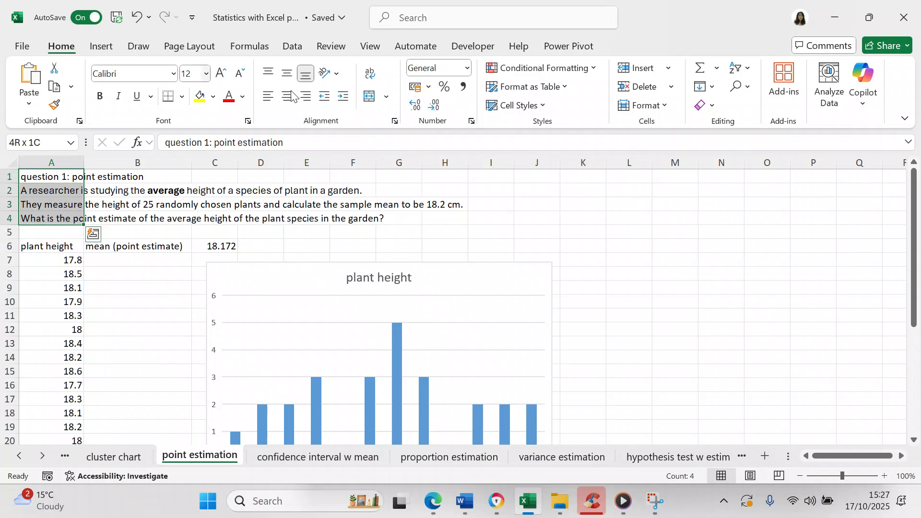
{"action": "left_click", "coordinate": [722, 236]}
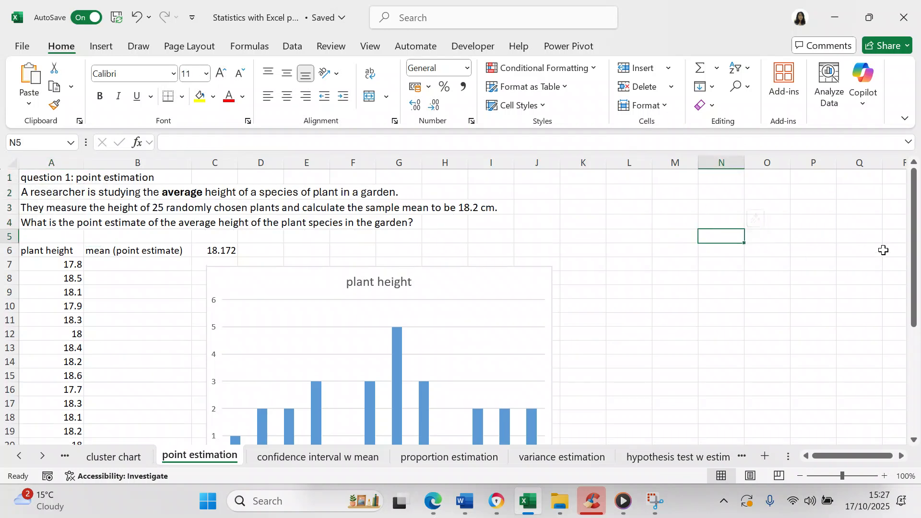
Examine the first plant height values in column A and the mean formula in cell C6.
{"action": "left_click_drag", "start_coordinate": [911, 277], "coordinate": [895, 292]}
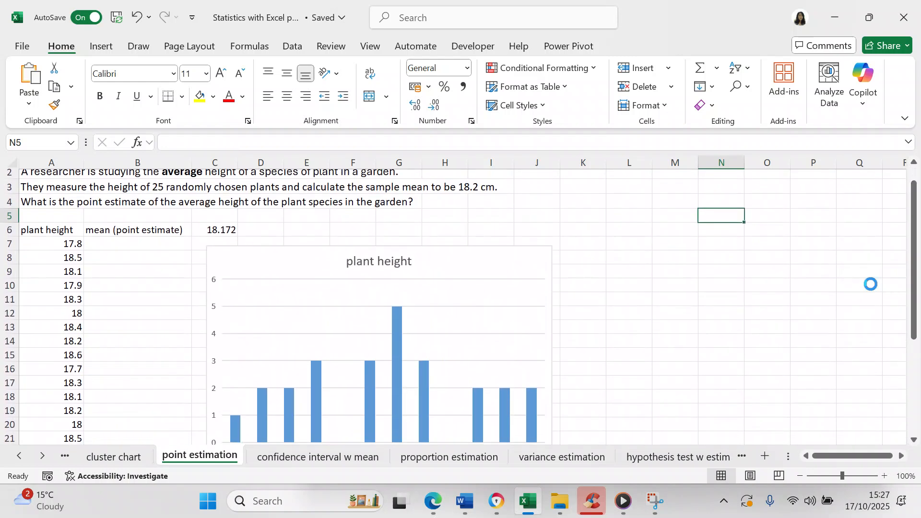
{"action": "left_click", "coordinate": [67, 244]}
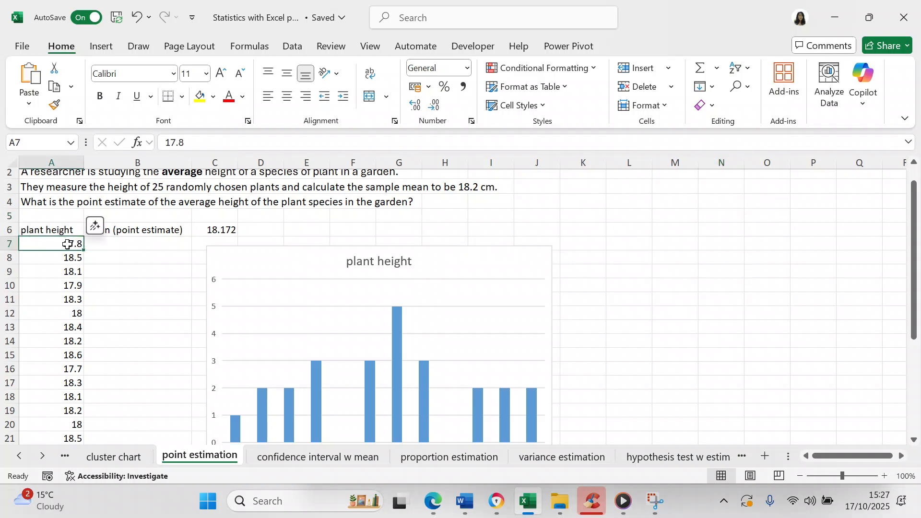
{"action": "left_click", "coordinate": [70, 258]}
{"action": "left_click", "coordinate": [69, 273]}
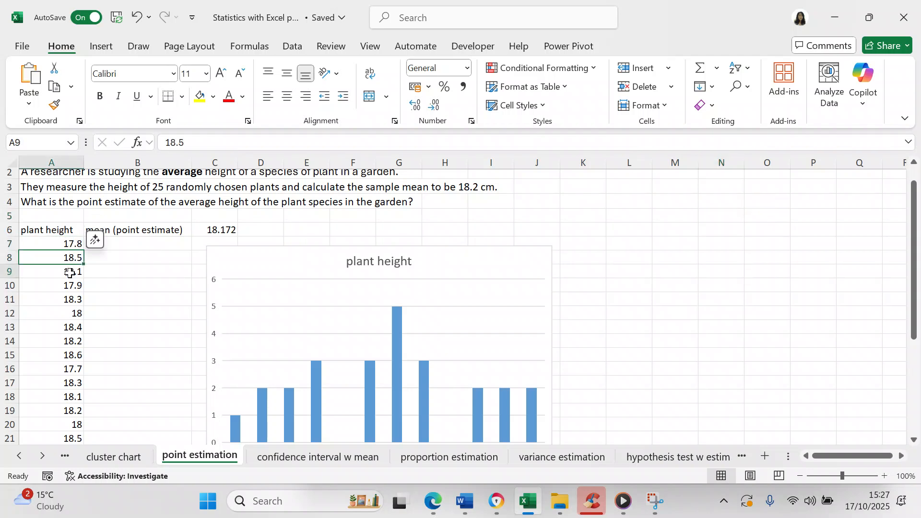
{"action": "left_click", "coordinate": [71, 287]}
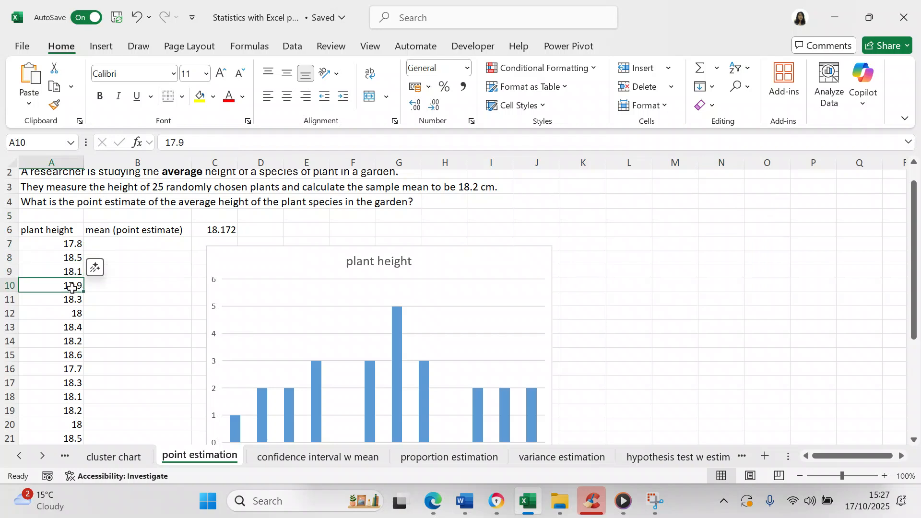
{"action": "left_click", "coordinate": [72, 300]}
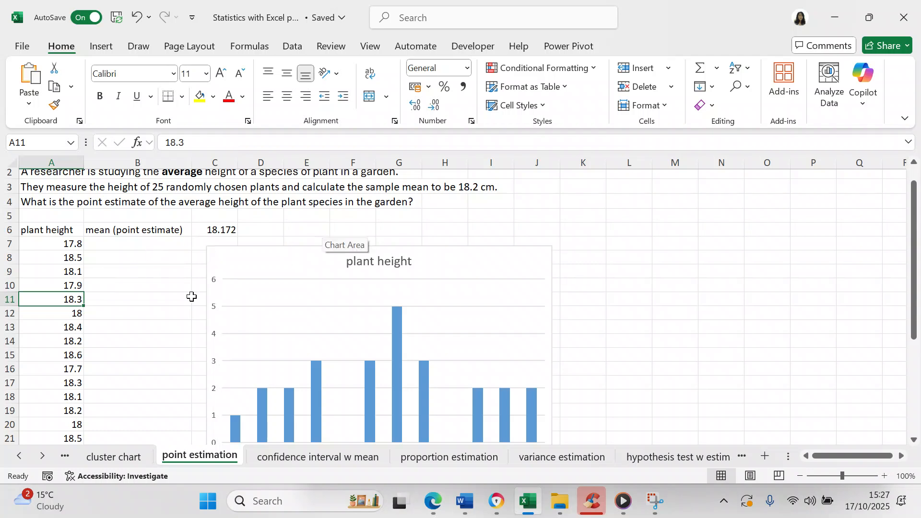
{"action": "left_click", "coordinate": [69, 310]}
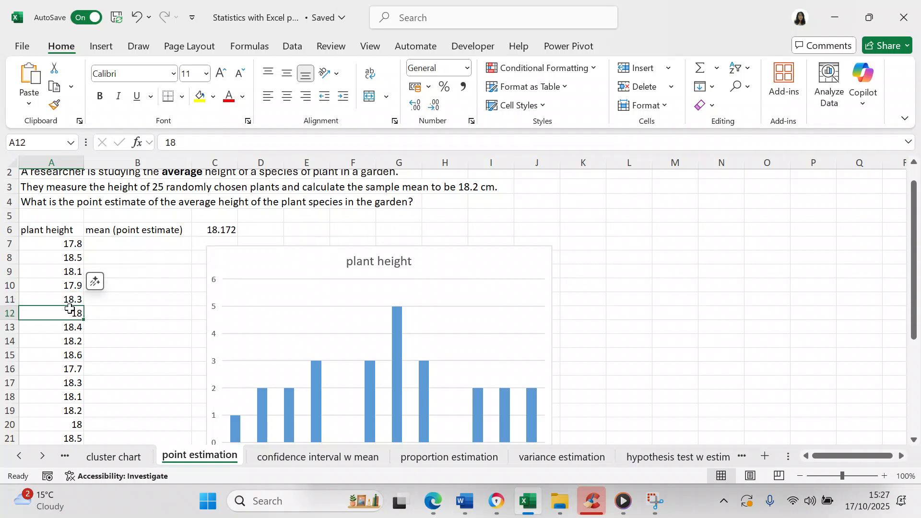
{"action": "left_click", "coordinate": [218, 230]}
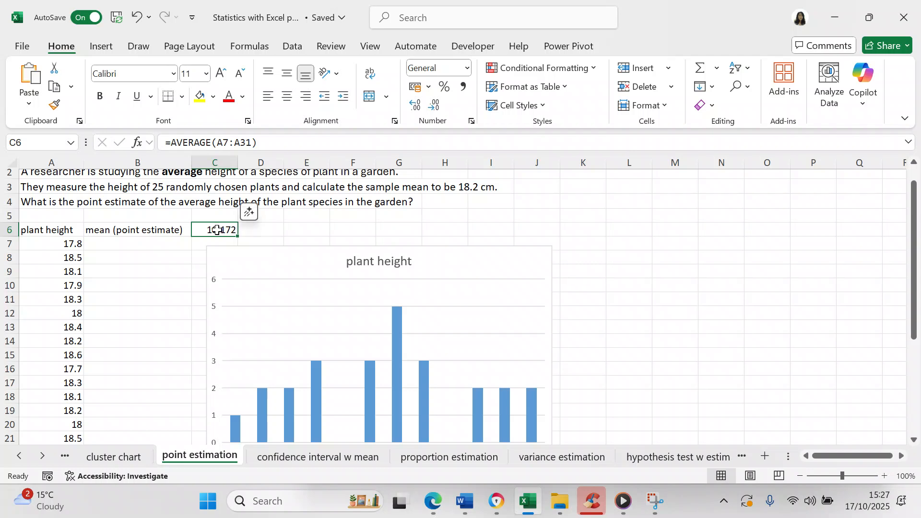
{"action": "left_click", "coordinate": [166, 267]}
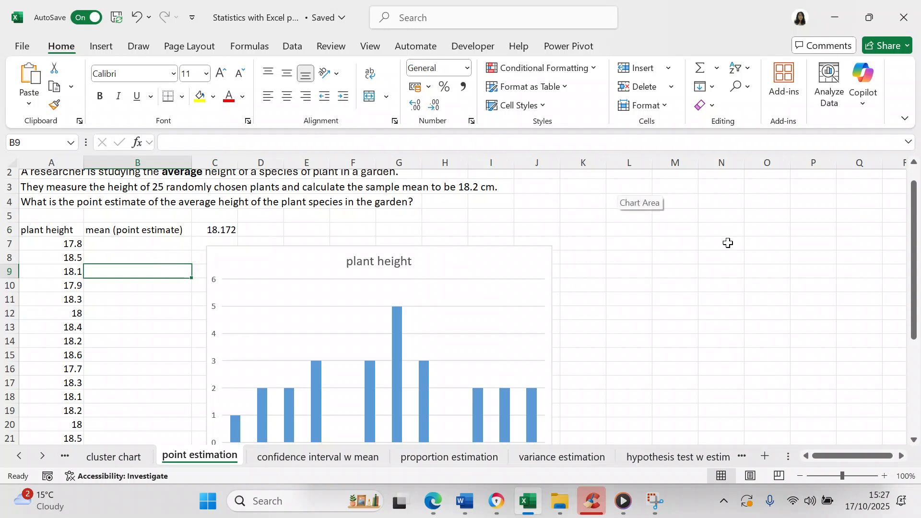
Open the chart area formatting settings of the plant height chart and review its size and properties.
{"action": "left_click_drag", "start_coordinate": [917, 226], "coordinate": [911, 258]}
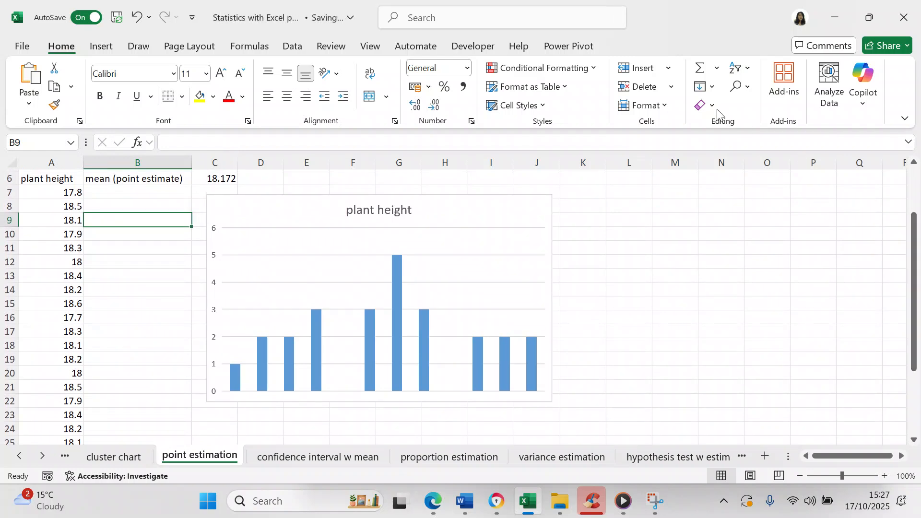
{"action": "left_click", "coordinate": [520, 211]}
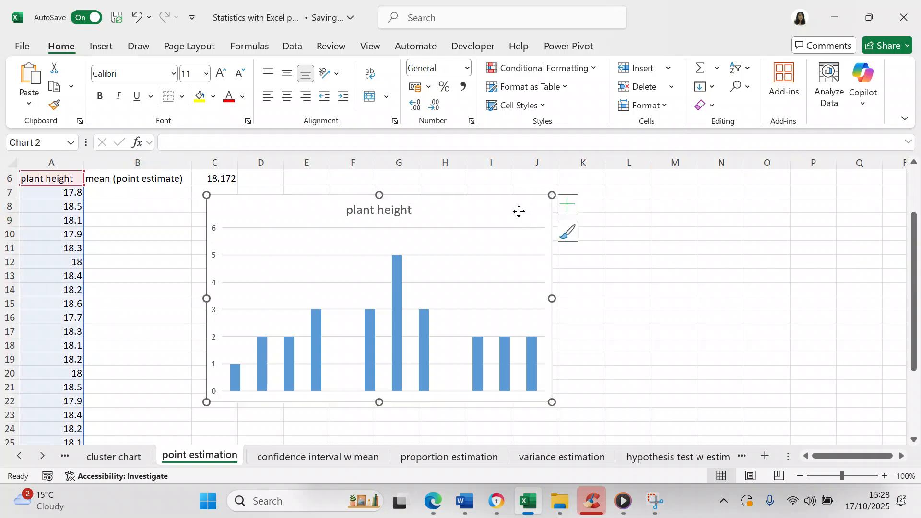
{"action": "right_click", "coordinate": [519, 216]}
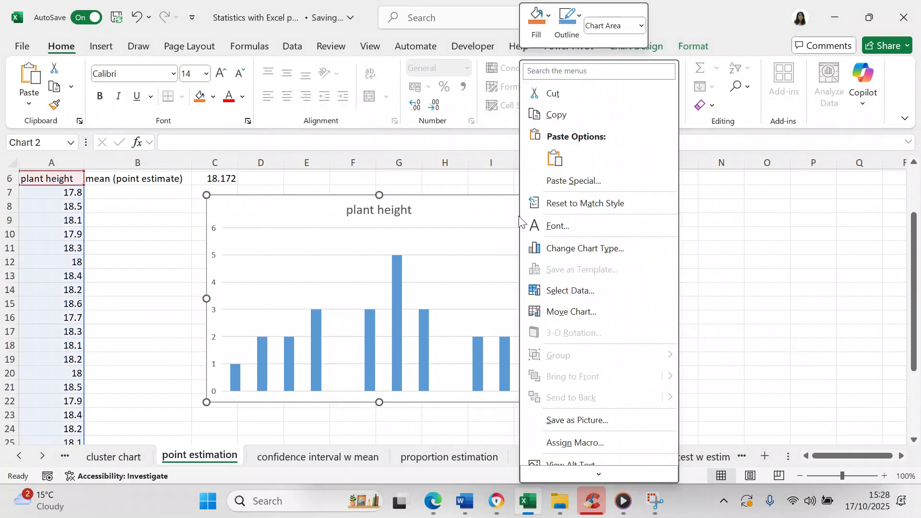
{"action": "mouse_move", "coordinate": [599, 472]}
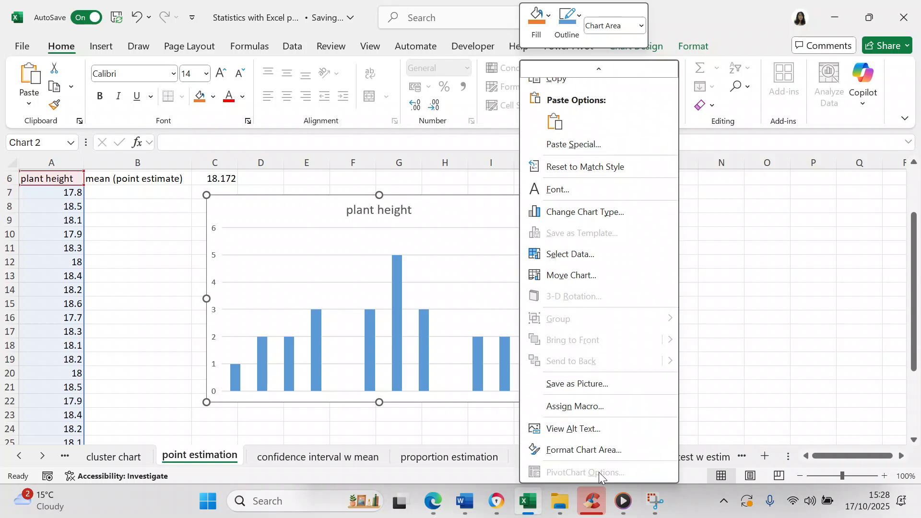
{"action": "left_click", "coordinate": [586, 451]}
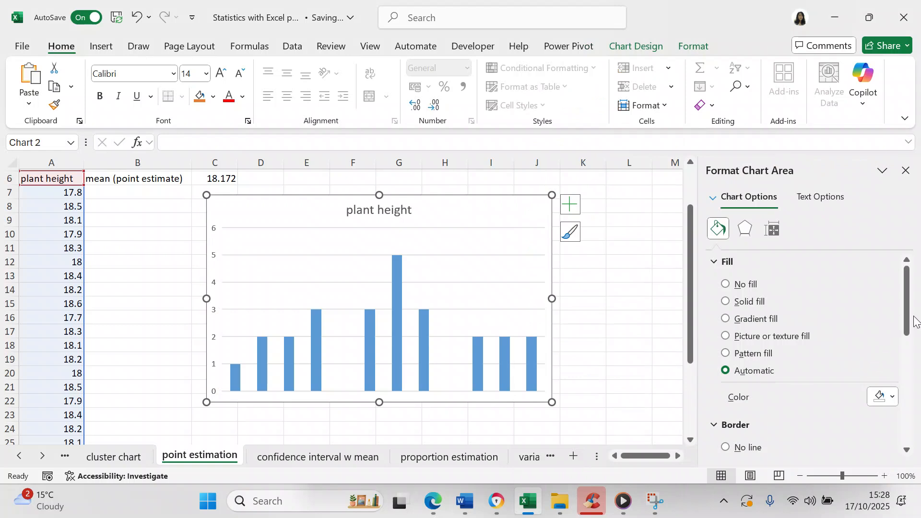
{"action": "left_click", "coordinate": [775, 231]}
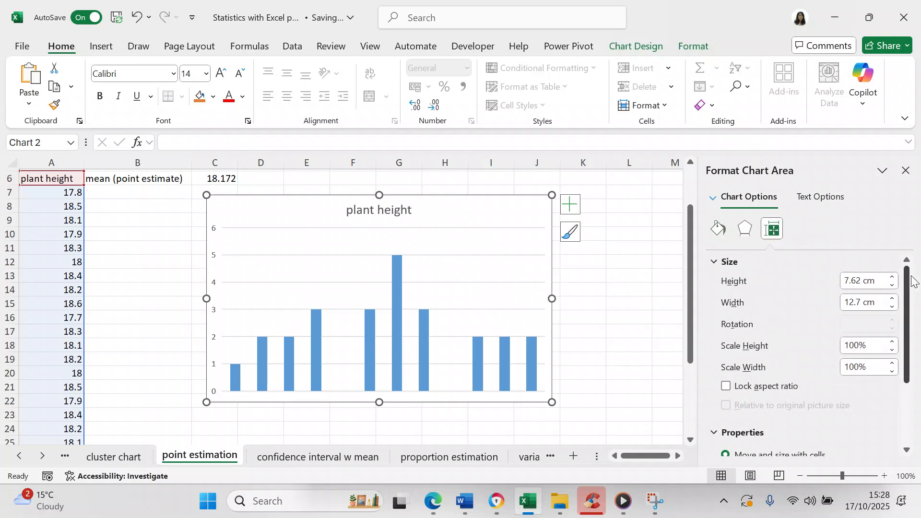
{"action": "left_click_drag", "start_coordinate": [910, 296], "coordinate": [907, 324]}
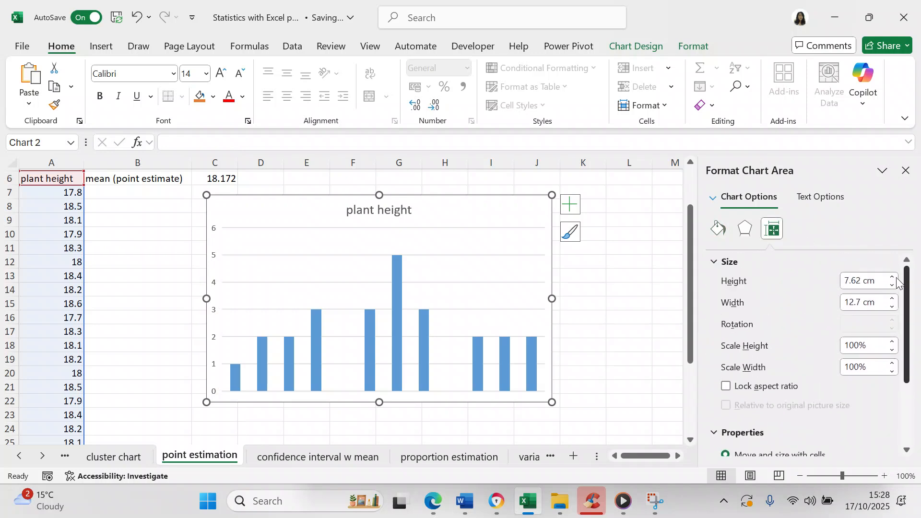
Examine the formatting options of the chart's plant height series, vertical axis major gridlines, chart area and plot area.
{"action": "left_click", "coordinate": [711, 202]}
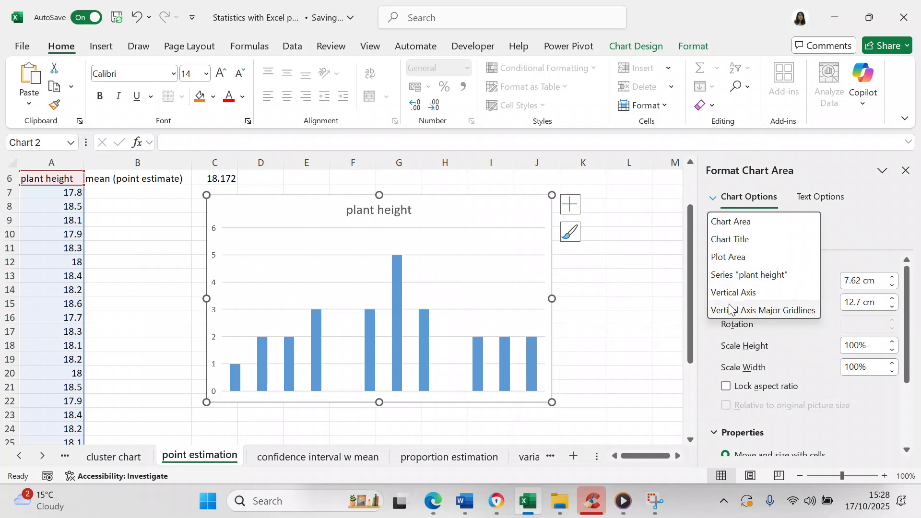
{"action": "left_click", "coordinate": [728, 276]}
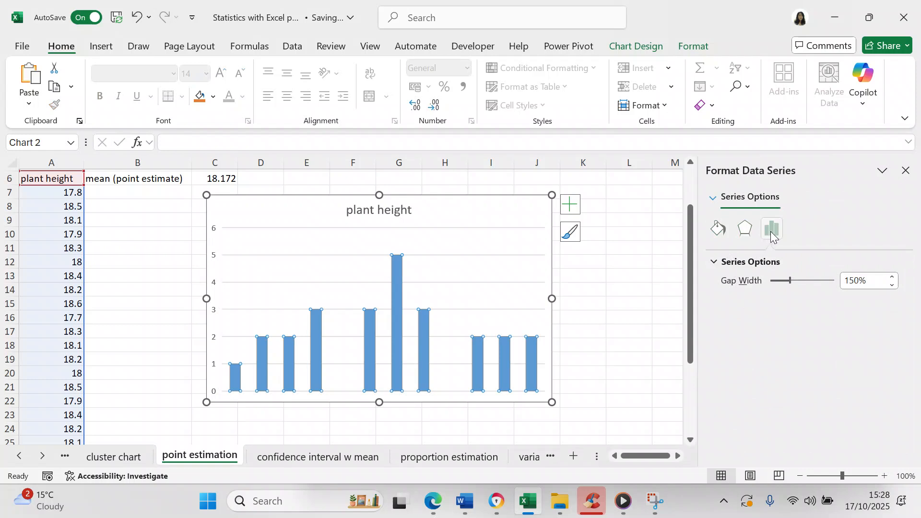
{"action": "left_click", "coordinate": [715, 198]}
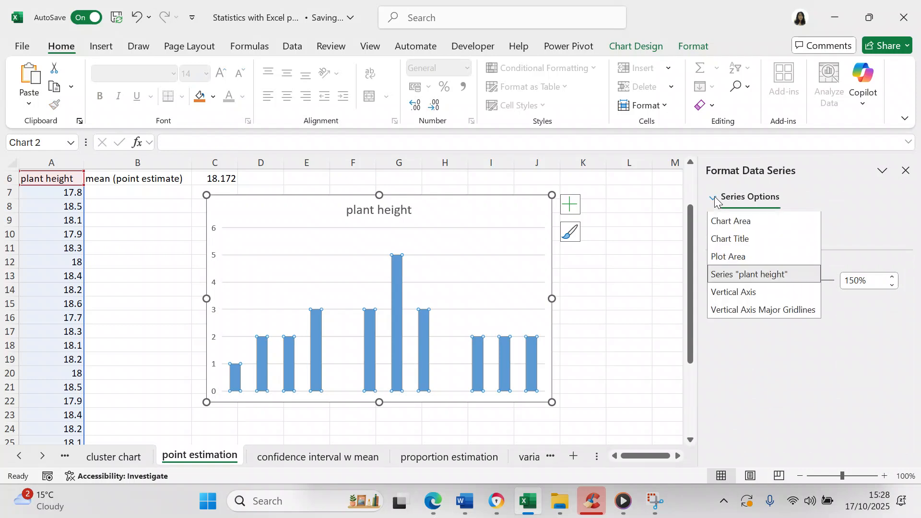
{"action": "left_click", "coordinate": [715, 198]}
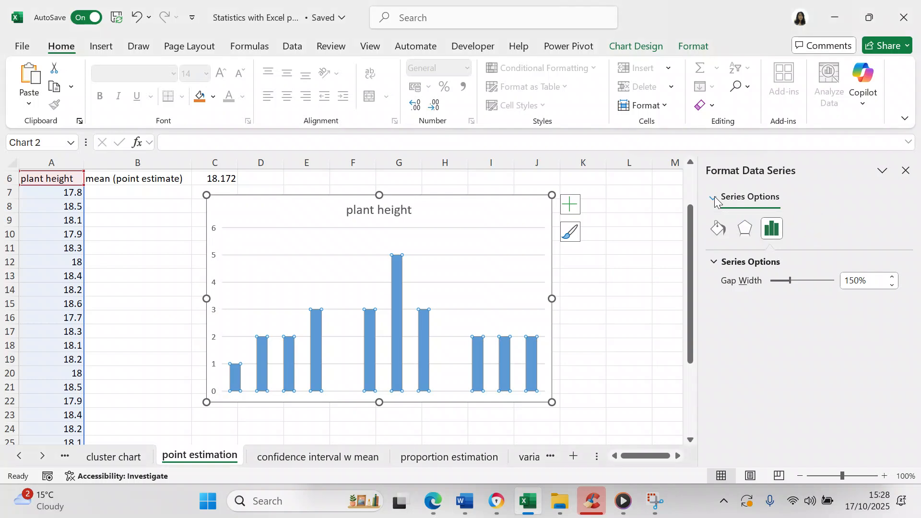
{"action": "left_click", "coordinate": [713, 201]}
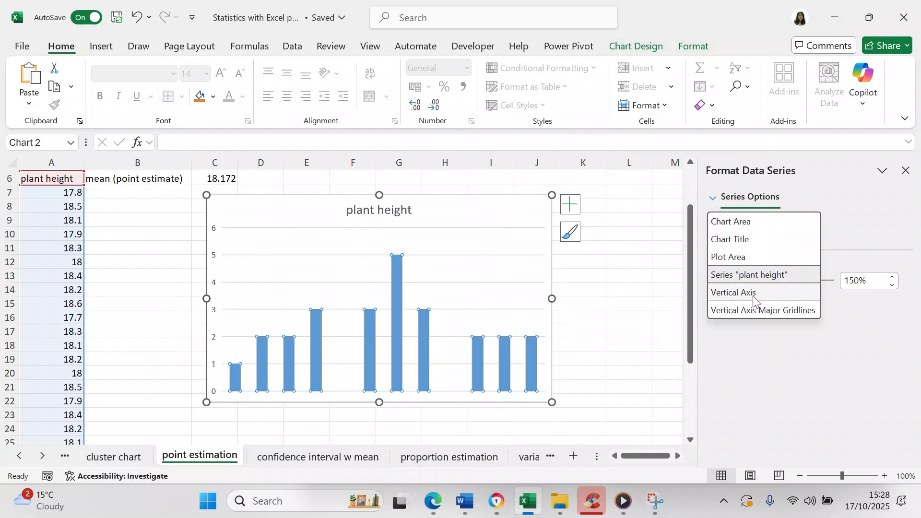
{"action": "left_click", "coordinate": [752, 311]}
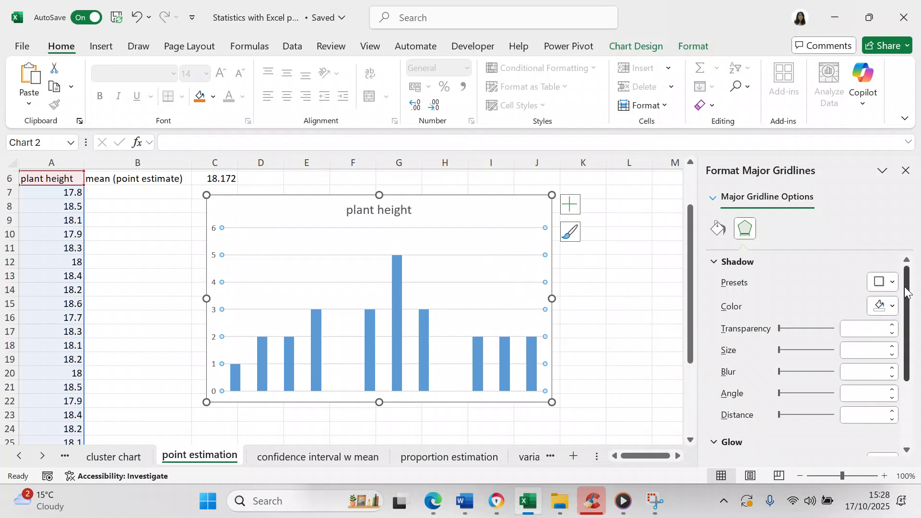
{"action": "left_click_drag", "start_coordinate": [905, 289], "coordinate": [885, 196]}
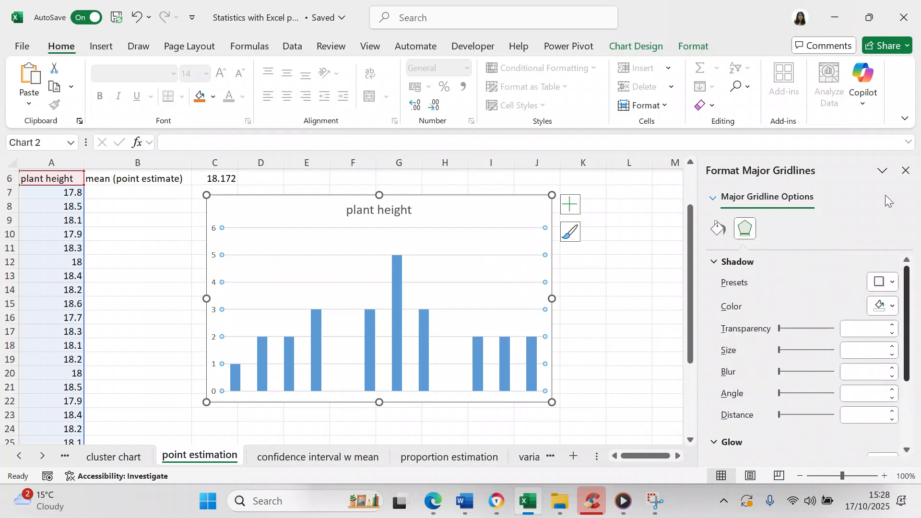
{"action": "left_click", "coordinate": [718, 200]}
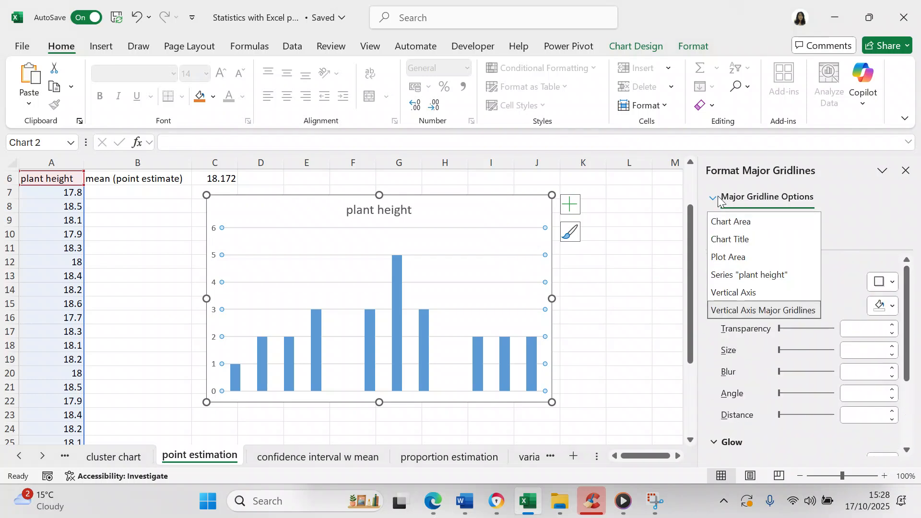
{"action": "left_click", "coordinate": [725, 222]}
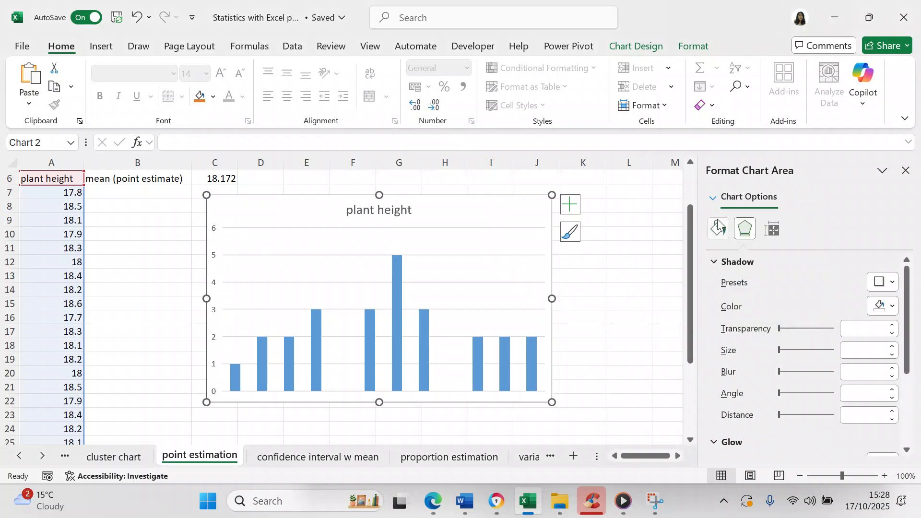
{"action": "left_click", "coordinate": [712, 198]}
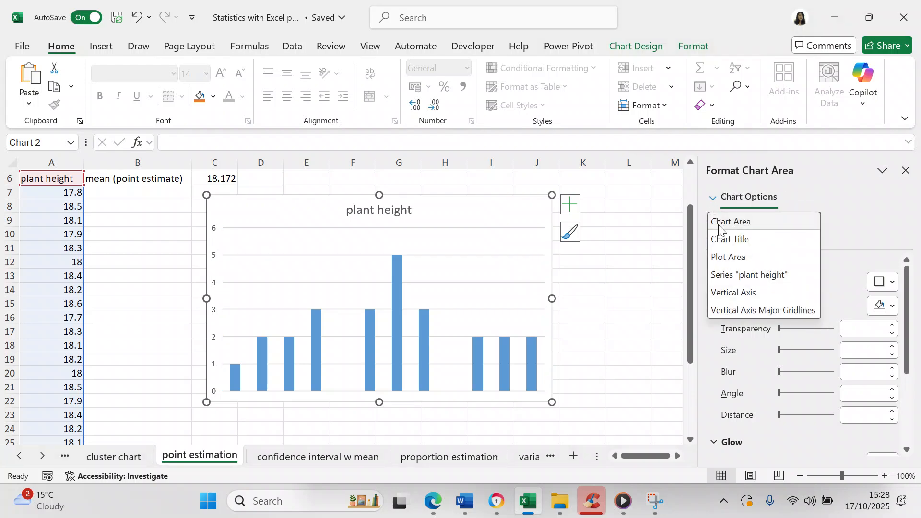
{"action": "left_click", "coordinate": [725, 257]}
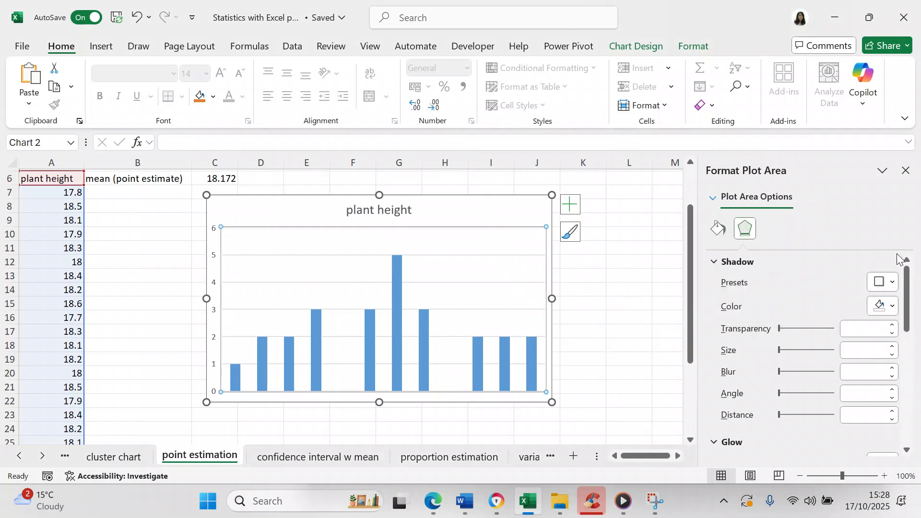
{"action": "left_click_drag", "start_coordinate": [912, 283], "coordinate": [901, 213]}
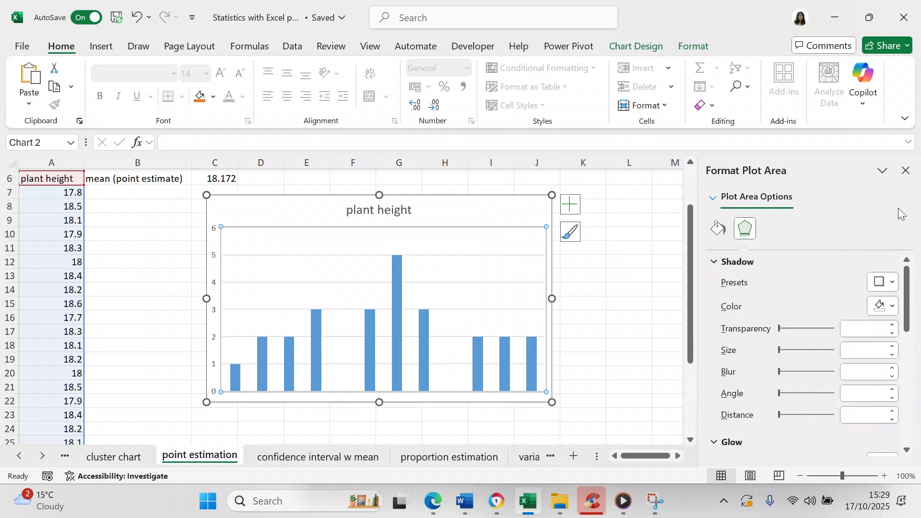
Examine the vertical axis options of the plant height chart, including its bounds, display units and number category.
{"action": "left_click", "coordinate": [712, 197]}
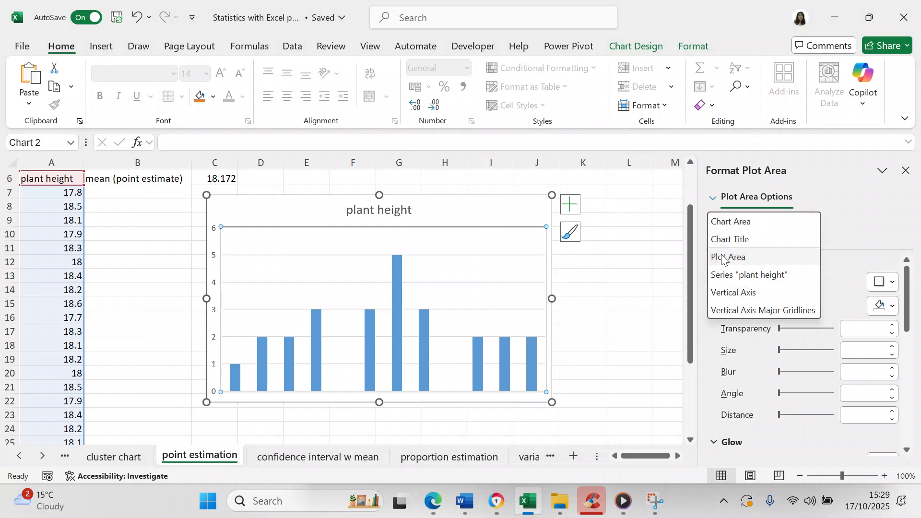
{"action": "left_click", "coordinate": [724, 293]}
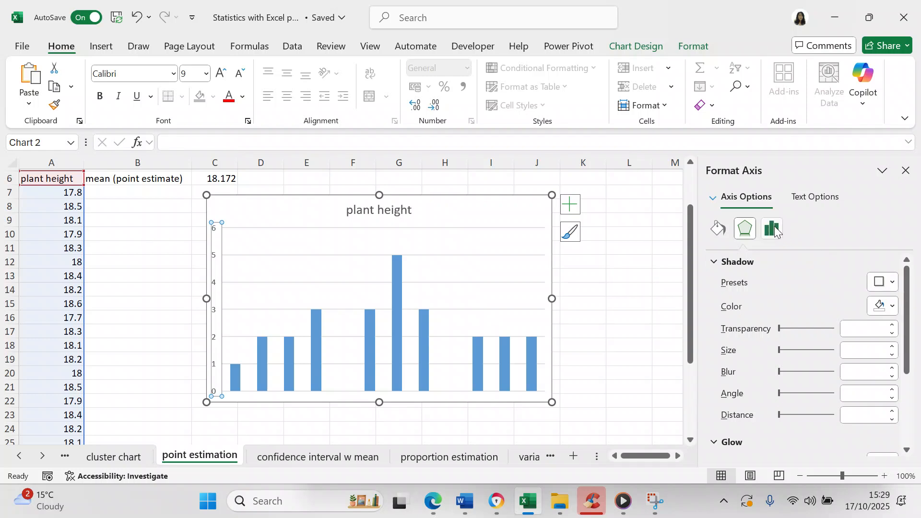
{"action": "left_click", "coordinate": [773, 230]}
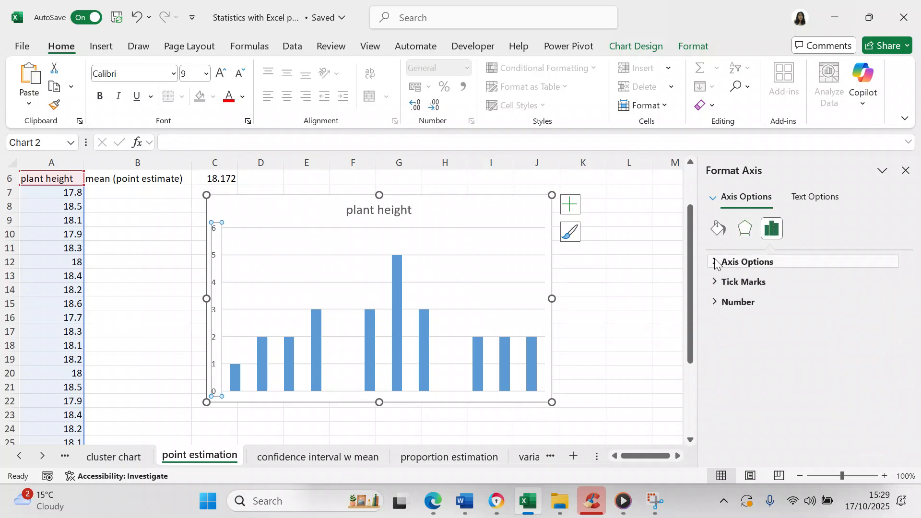
{"action": "left_click", "coordinate": [715, 263]}
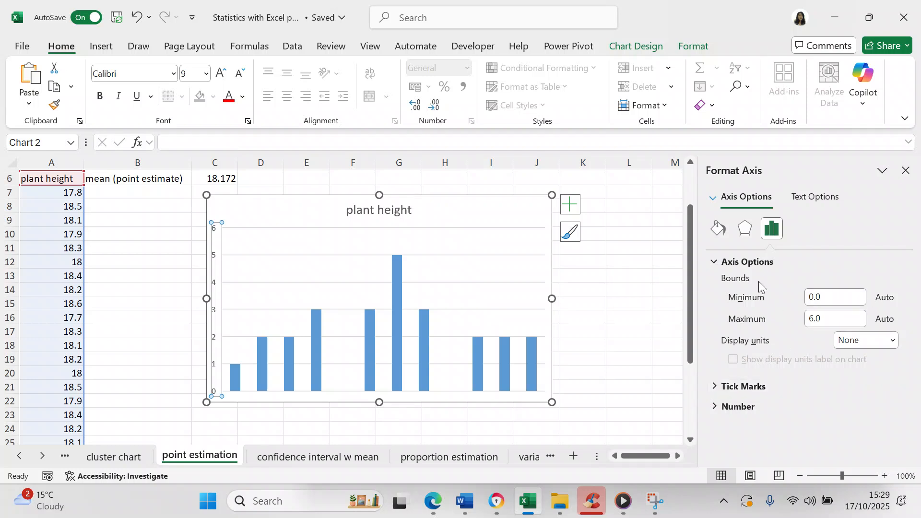
{"action": "left_click", "coordinate": [713, 406]}
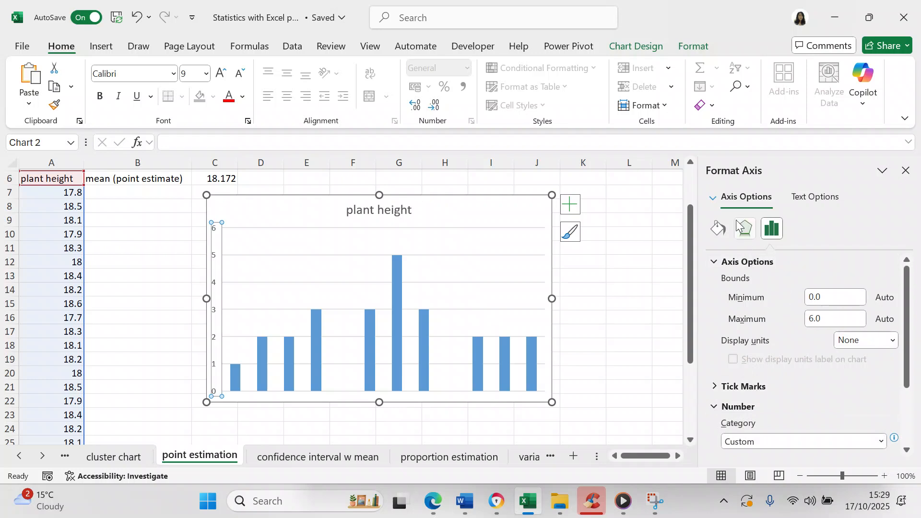
{"action": "left_click", "coordinate": [713, 197]}
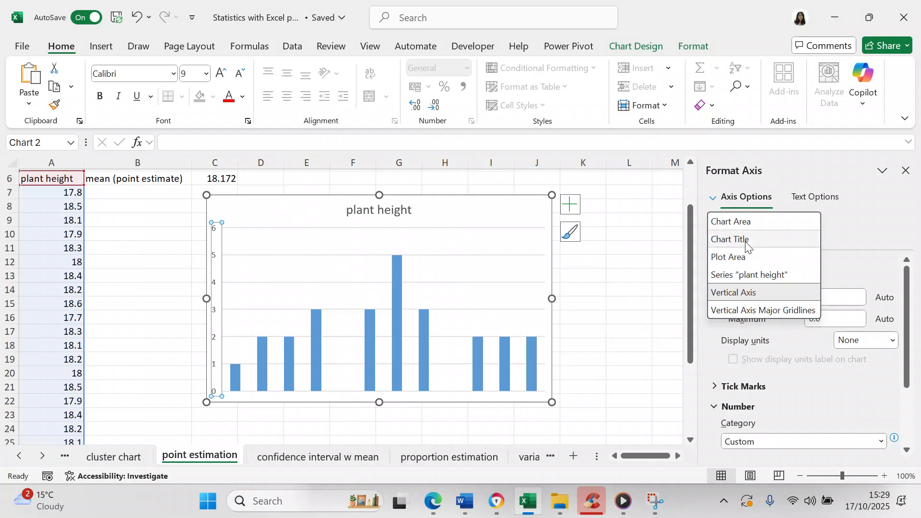
Review the plant height chart's data source without changing it, and look over the chart area's fill options.
{"action": "left_click", "coordinate": [522, 262]}
{"action": "right_click", "coordinate": [522, 262]}
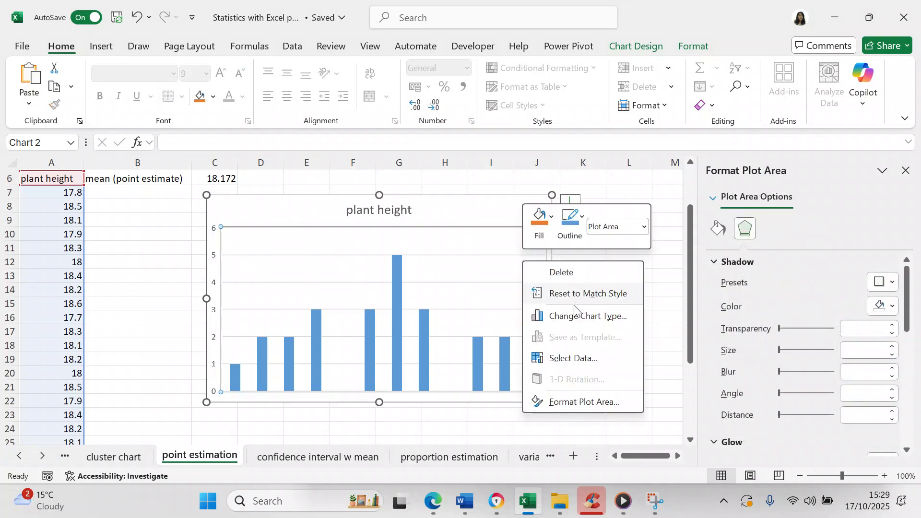
{"action": "left_click", "coordinate": [581, 362]}
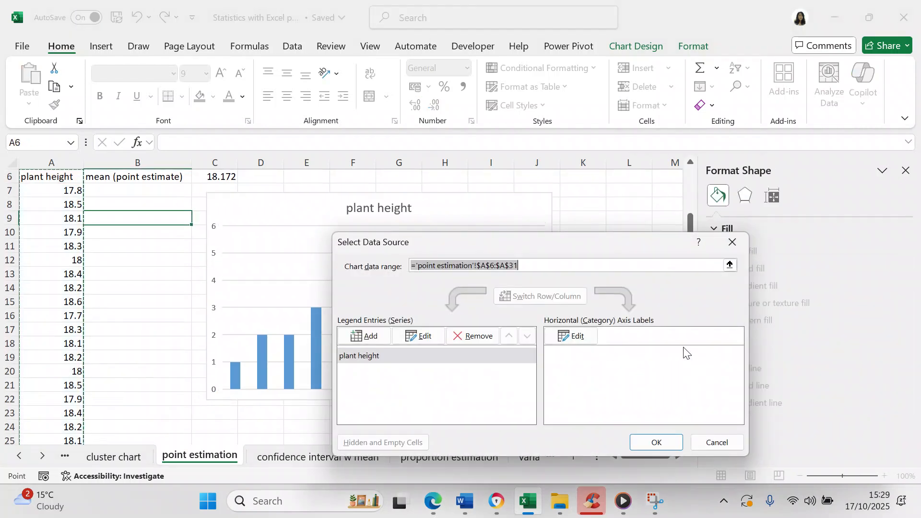
{"action": "left_click", "coordinate": [722, 442]}
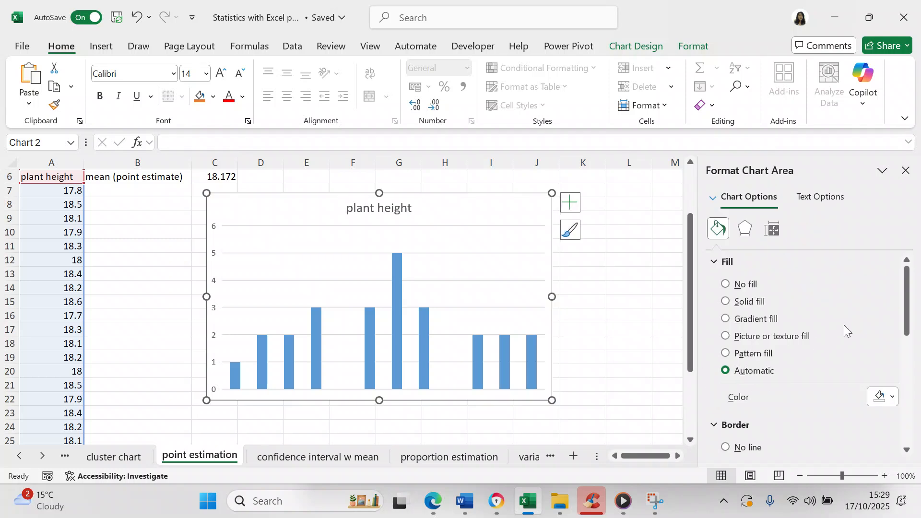
{"action": "left_click_drag", "start_coordinate": [908, 312], "coordinate": [896, 278]}
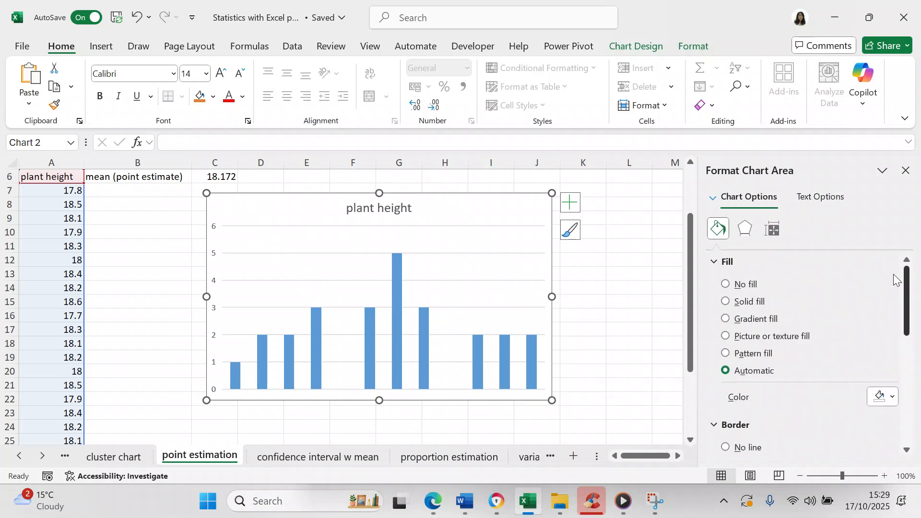
{"action": "left_click", "coordinate": [776, 232]}
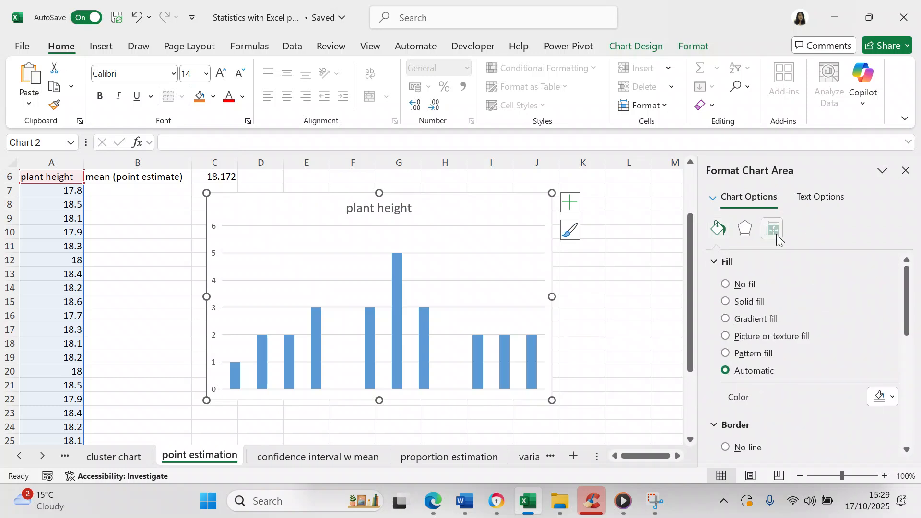
Delete the existing plant height chart from the point estimation sheet.
{"action": "right_click", "coordinate": [524, 269]}
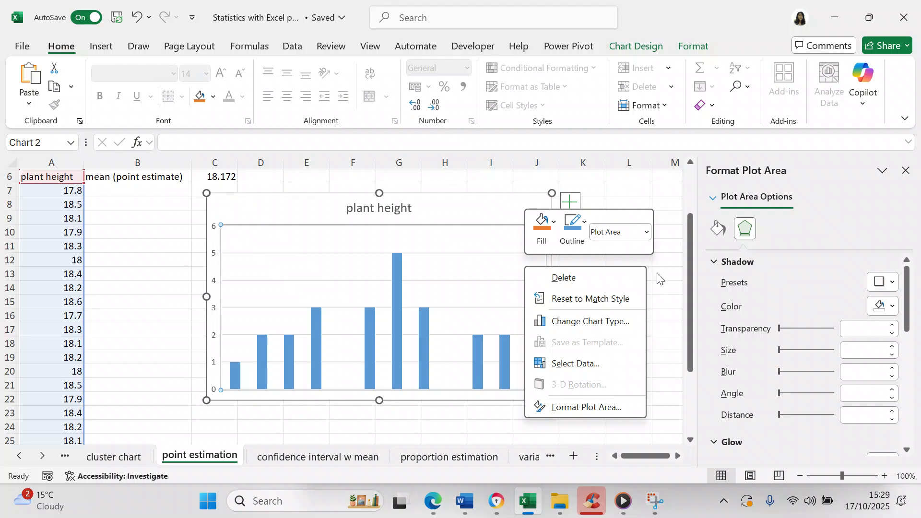
{"action": "key", "text": "Escape"}
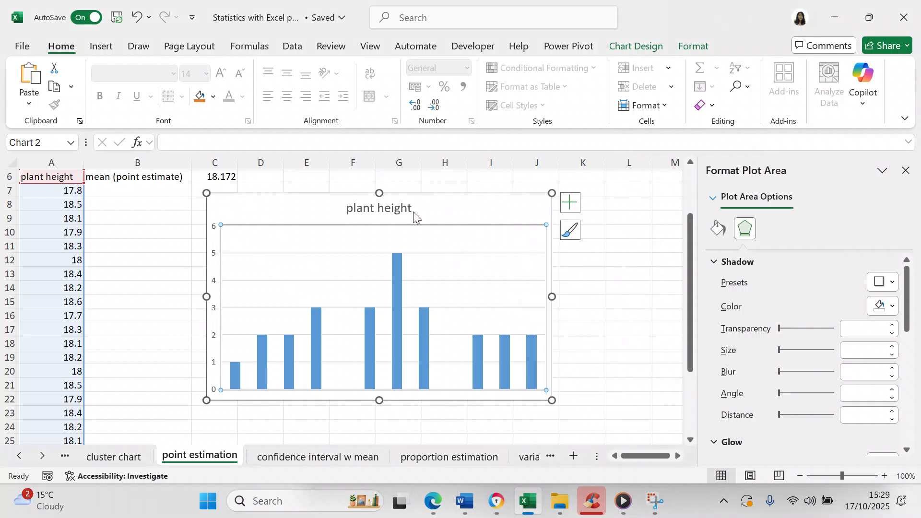
{"action": "left_click", "coordinate": [460, 203]}
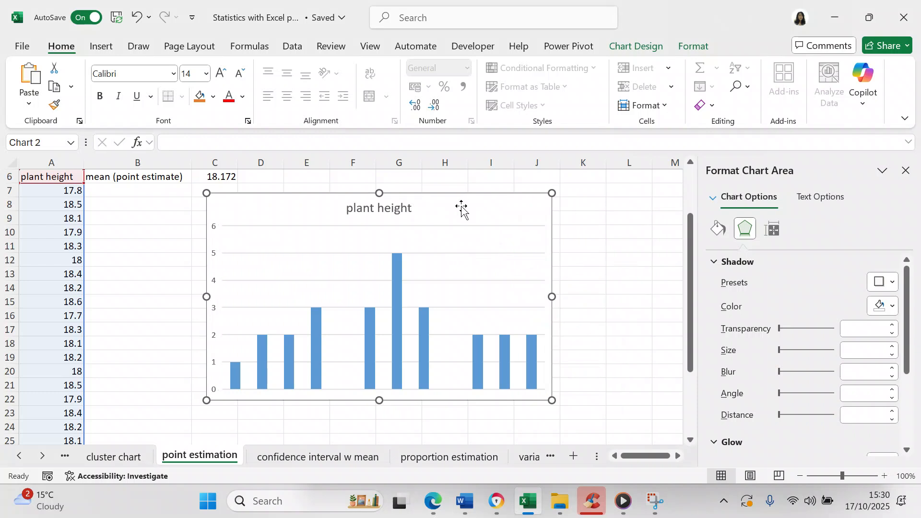
{"action": "key", "text": "Delete"}
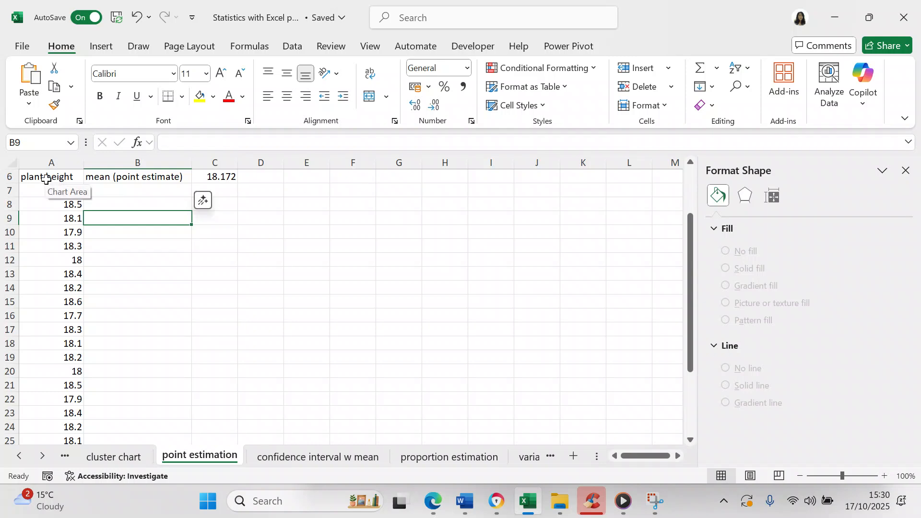
Insert a histogram based on the plant height data in cells A6 to A31.
{"action": "left_click", "coordinate": [47, 178]}
{"action": "key", "text": "shift+Down"}
{"action": "key", "text": "shift+Down"}
{"action": "key", "text": "shift+Down"}
{"action": "key", "text": "shift+Down"}
{"action": "key", "text": "shift+Down"}
{"action": "key", "text": "shift+Down"}
{"action": "key", "text": "shift+Down"}
{"action": "key", "text": "shift+Down"}
{"action": "key", "text": "shift+Down"}
{"action": "key", "text": "shift+Down"}
{"action": "key", "text": "shift+Down"}
{"action": "key", "text": "shift+Down"}
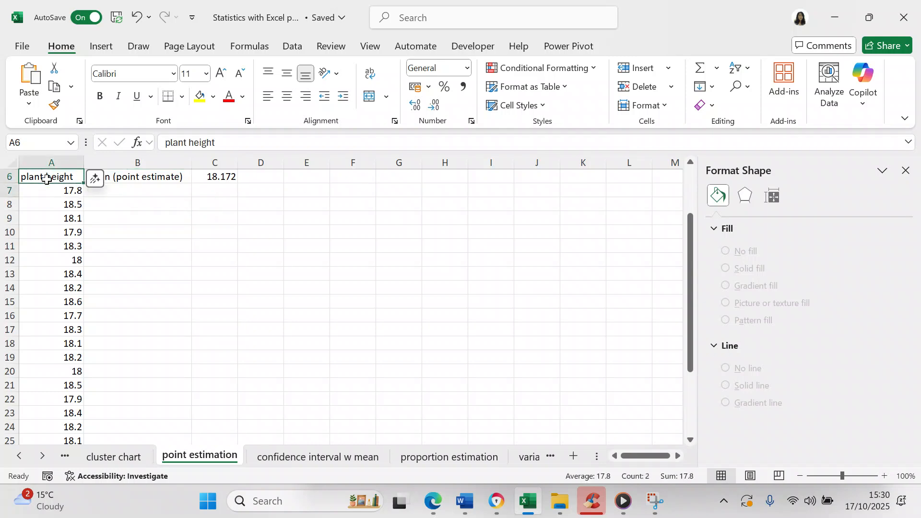
{"action": "key", "text": "shift+Down"}
{"action": "key", "text": "shift+Down"}
{"action": "key", "text": "shift+Down"}
{"action": "key", "text": "shift+Down"}
{"action": "key", "text": "shift+Down"}
{"action": "key", "text": "shift+Down"}
{"action": "key", "text": "shift+Down"}
{"action": "key", "text": "shift+Down"}
{"action": "key", "text": "shift+Down"}
{"action": "key", "text": "shift+Down"}
{"action": "key", "text": "shift+Down"}
{"action": "key", "text": "shift+Down"}
{"action": "key", "text": "shift+Down"}
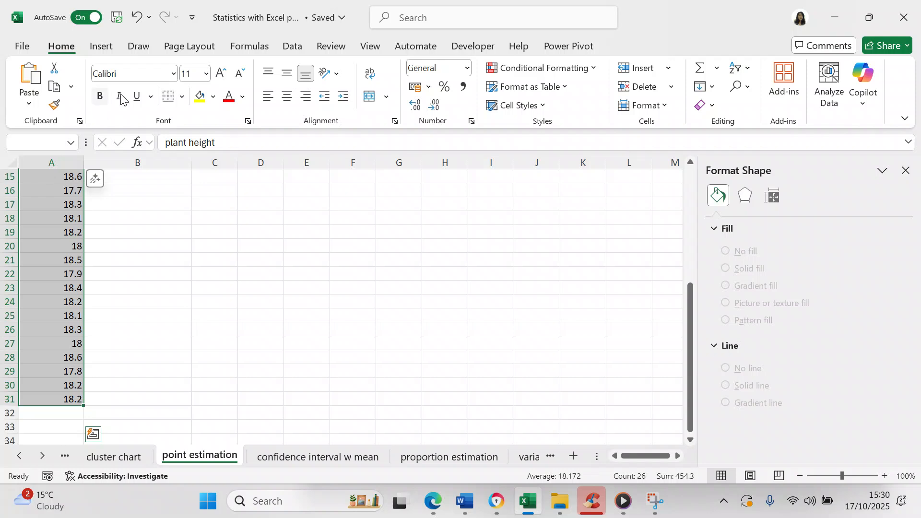
{"action": "left_click", "coordinate": [109, 46]}
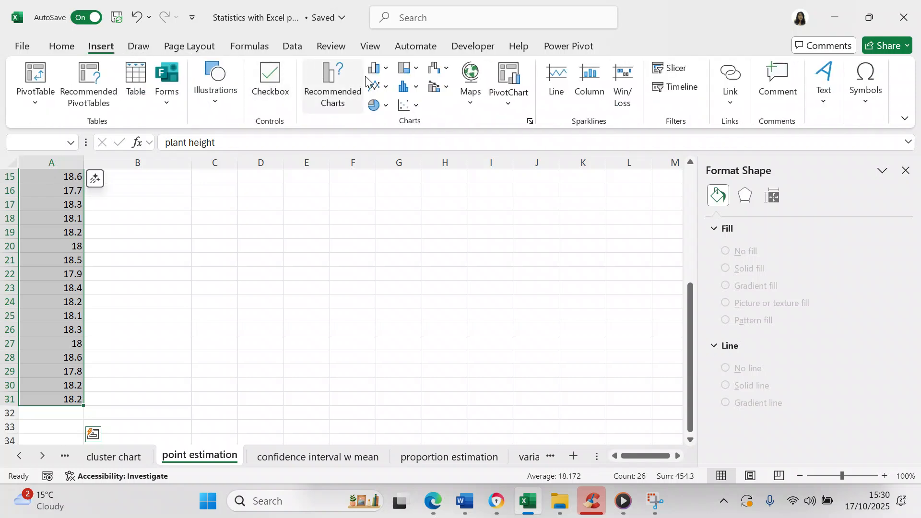
{"action": "left_click", "coordinate": [415, 93]}
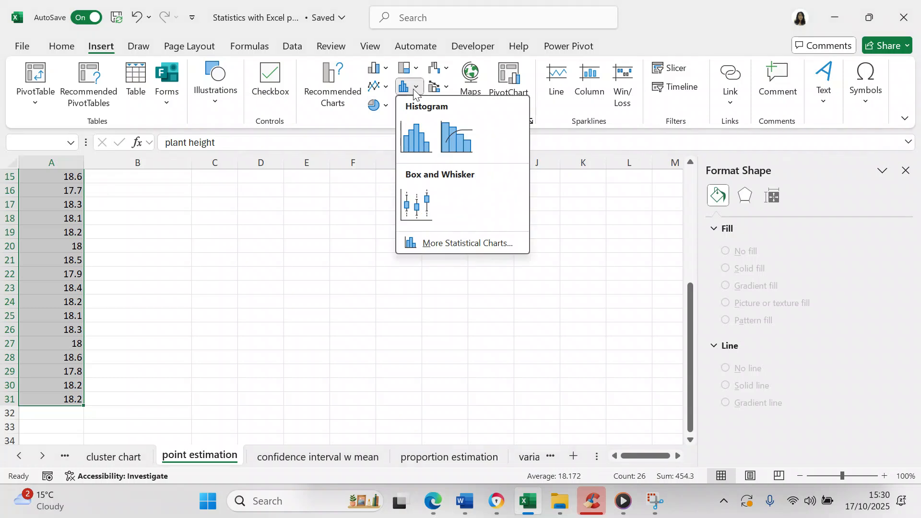
{"action": "left_click", "coordinate": [412, 142]}
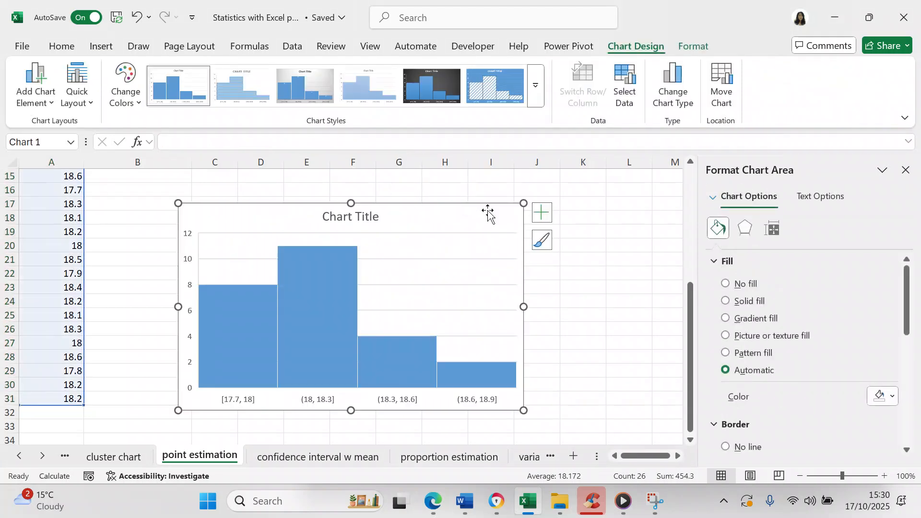
Open the bin settings of the histogram's horizontal axis and switch the binning method to Number of bins.
{"action": "left_click_drag", "start_coordinate": [689, 296], "coordinate": [689, 302]}
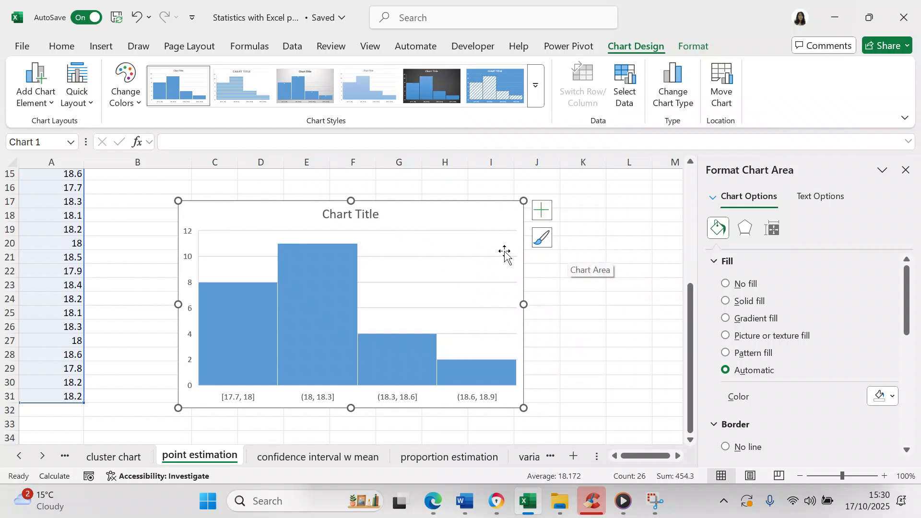
{"action": "left_click", "coordinate": [716, 196]}
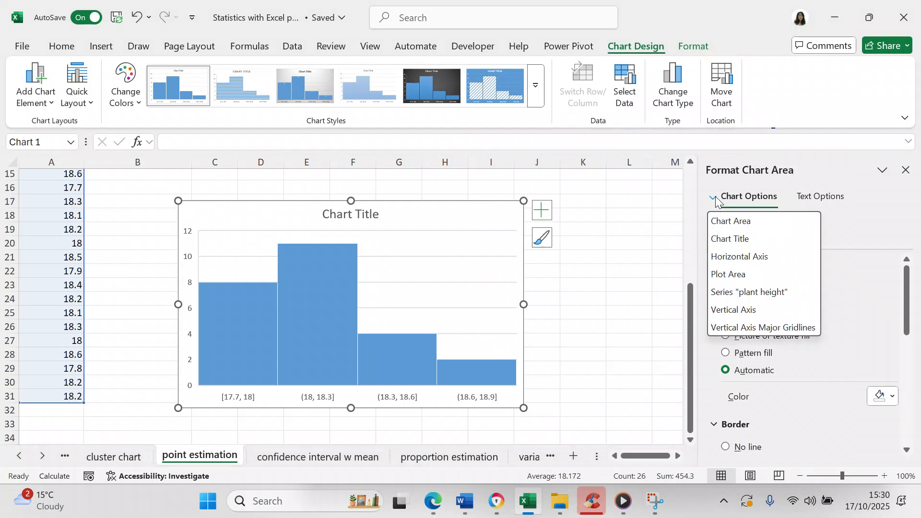
{"action": "left_click", "coordinate": [722, 257]}
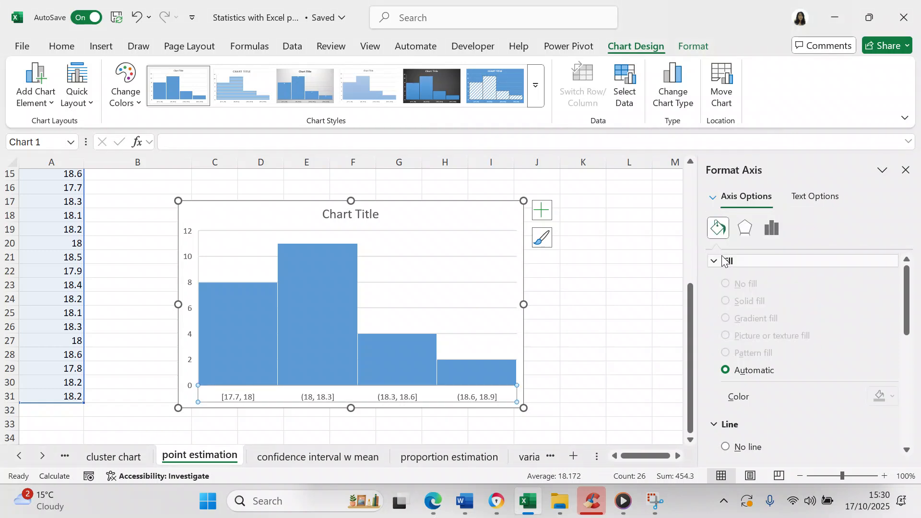
{"action": "left_click_drag", "start_coordinate": [907, 306], "coordinate": [888, 240]}
{"action": "left_click", "coordinate": [772, 230]}
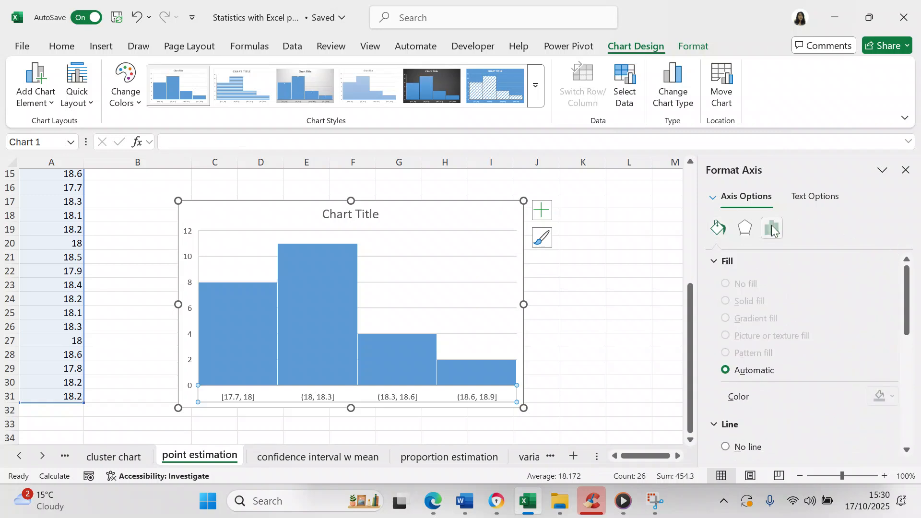
{"action": "left_click", "coordinate": [719, 260]}
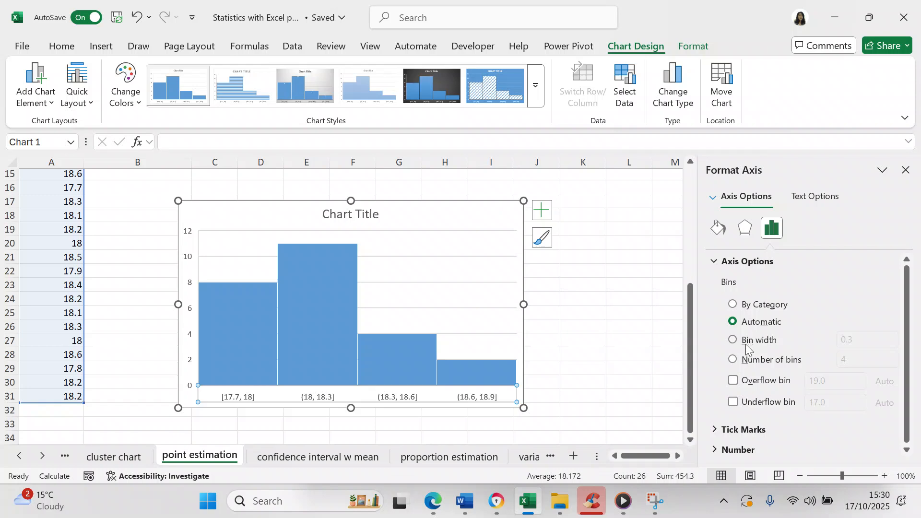
{"action": "left_click", "coordinate": [734, 360]}
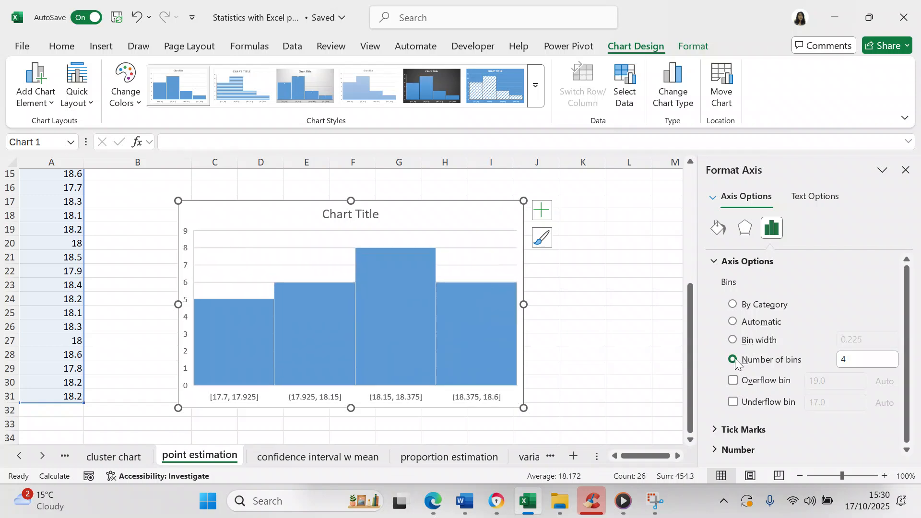
Set the histogram's number of bins to 25.
{"action": "left_click", "coordinate": [849, 363]}
{"action": "key", "text": "BackSpace"}
{"action": "type", "text": "2"}
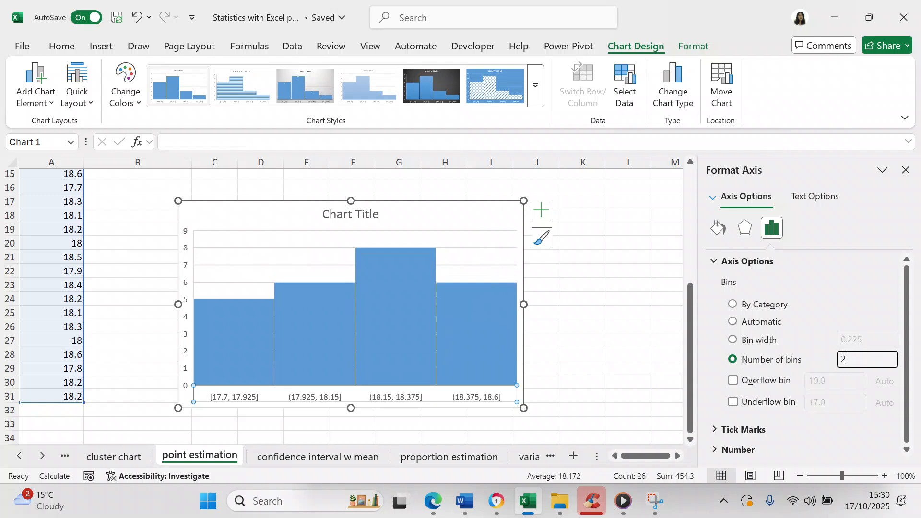
{"action": "type", "text": "5"}
{"action": "key", "text": "Return"}
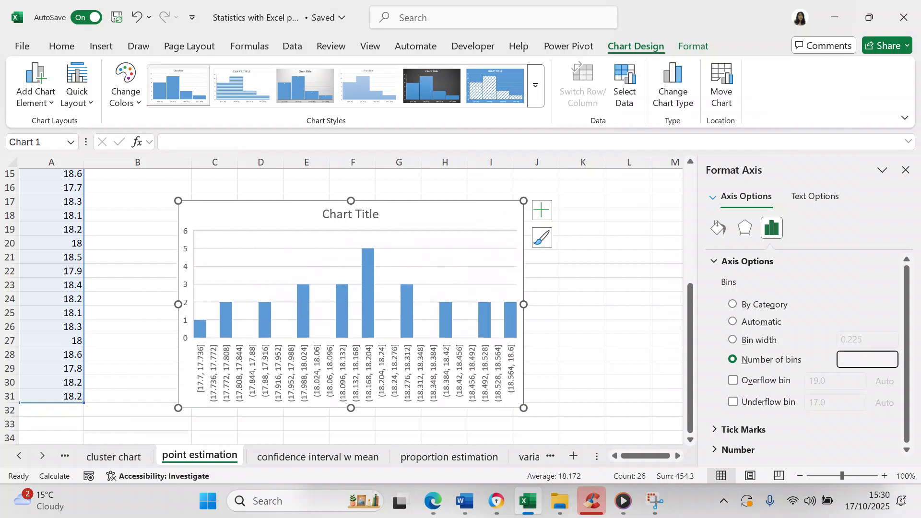
Set the histogram's number of bins to 10.
{"action": "left_click", "coordinate": [856, 360]}
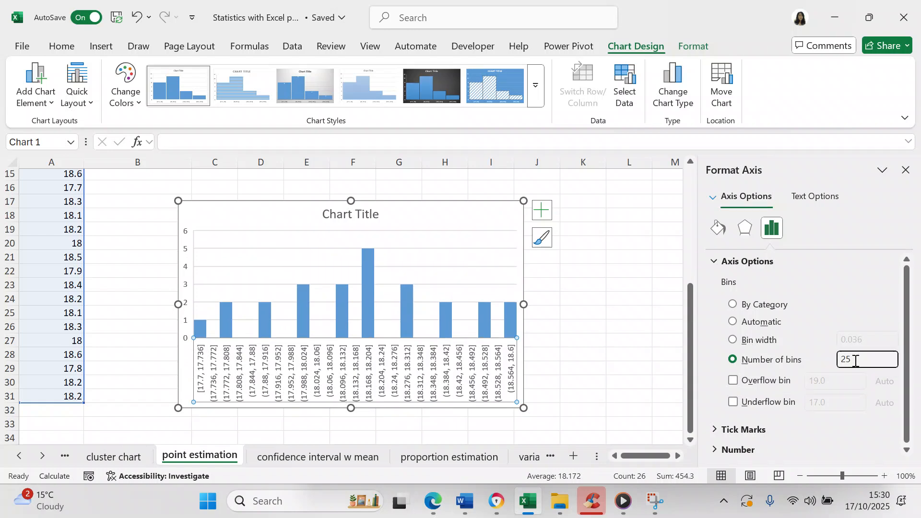
{"action": "key", "text": "BackSpace"}
{"action": "type", "text": "10"}
{"action": "key", "text": "Return"}
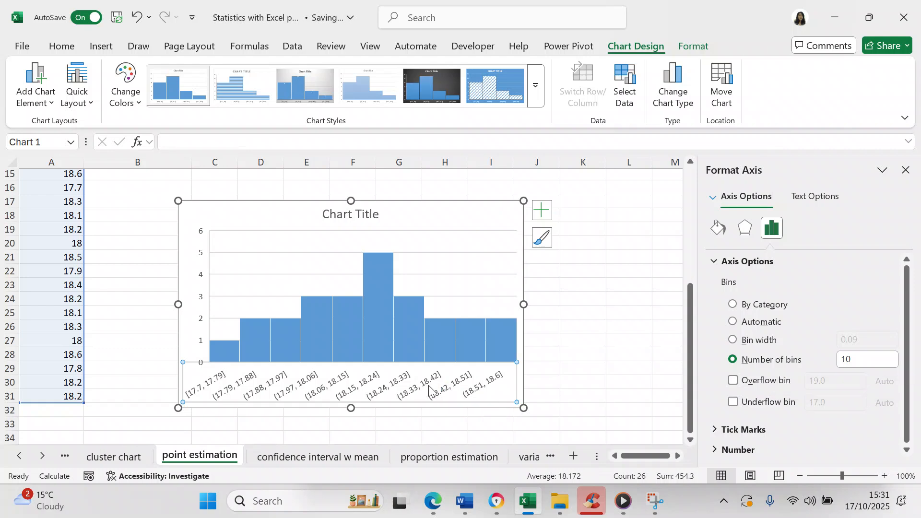
Delete the histogram's horizontal axis and move the chart up so it starts at about row 8, beside the plant height data.
{"action": "right_click", "coordinate": [430, 390]}
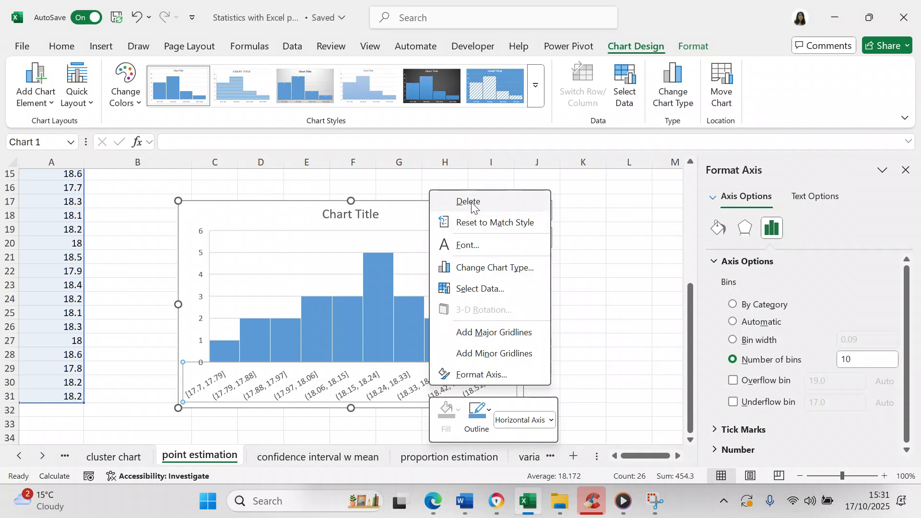
{"action": "left_click", "coordinate": [354, 381]}
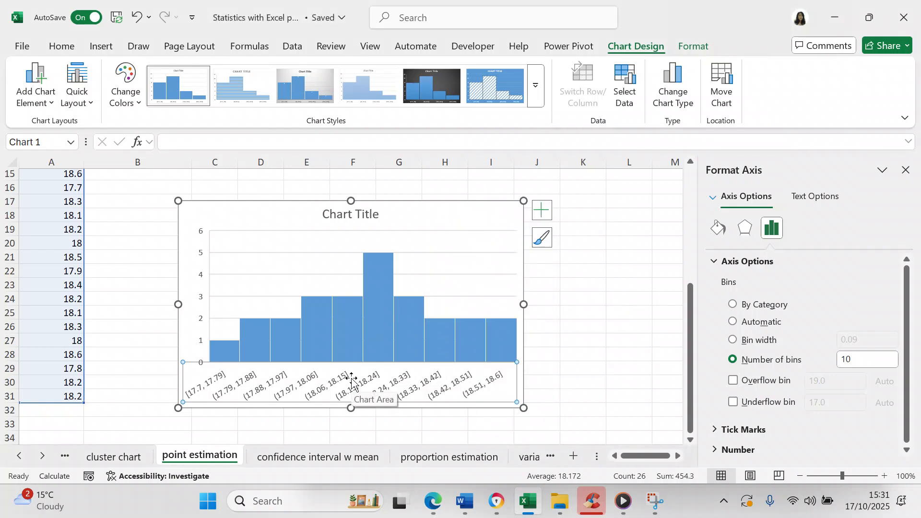
{"action": "right_click", "coordinate": [352, 382]}
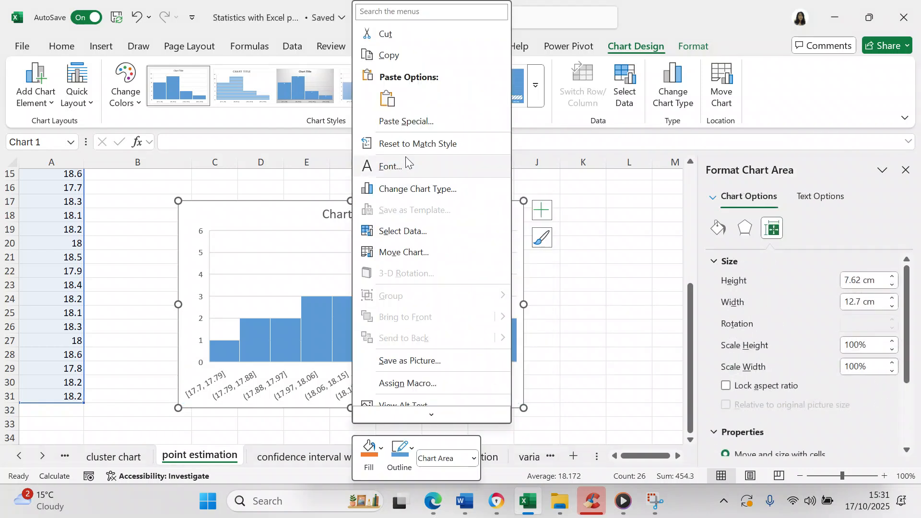
{"action": "left_click", "coordinate": [601, 312]}
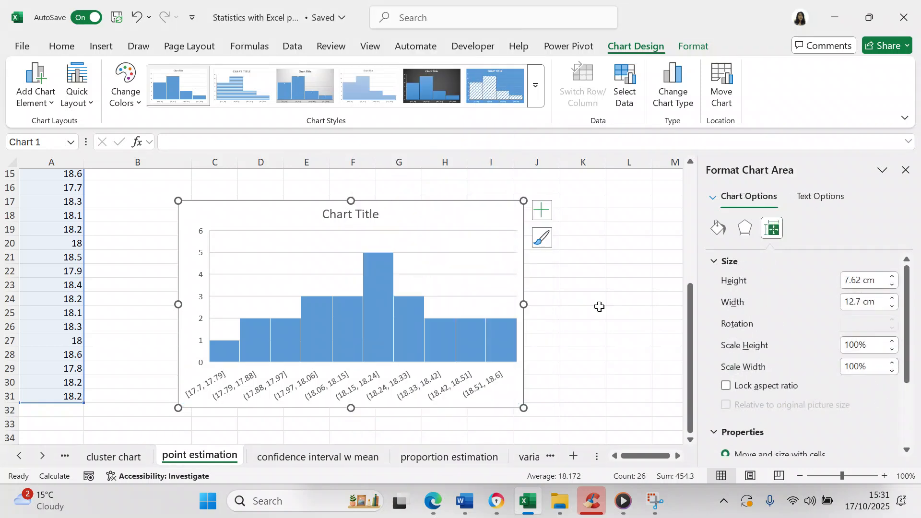
{"action": "right_click", "coordinate": [425, 387]}
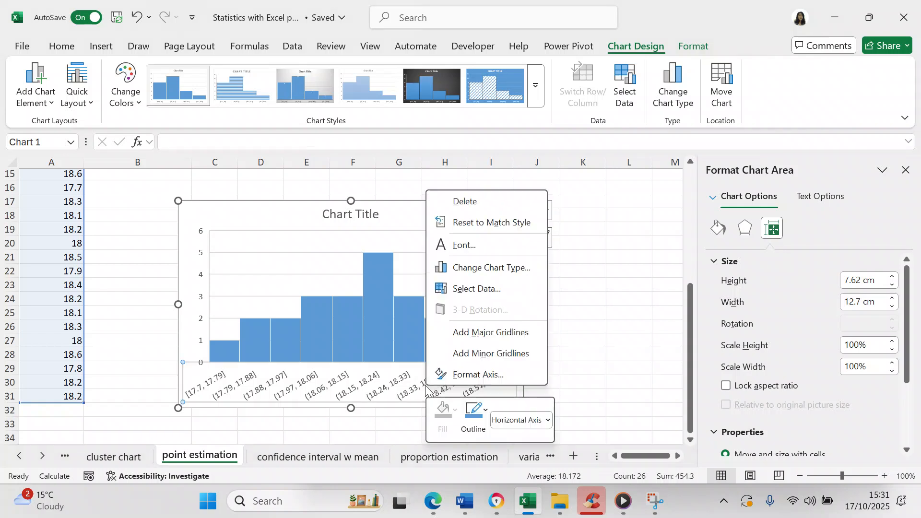
{"action": "left_click", "coordinate": [471, 202]}
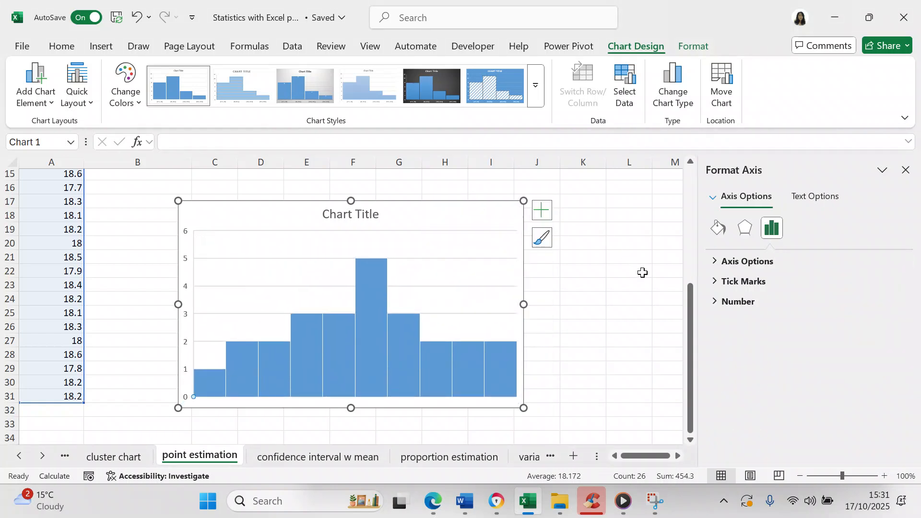
{"action": "left_click_drag", "start_coordinate": [689, 327], "coordinate": [692, 228]}
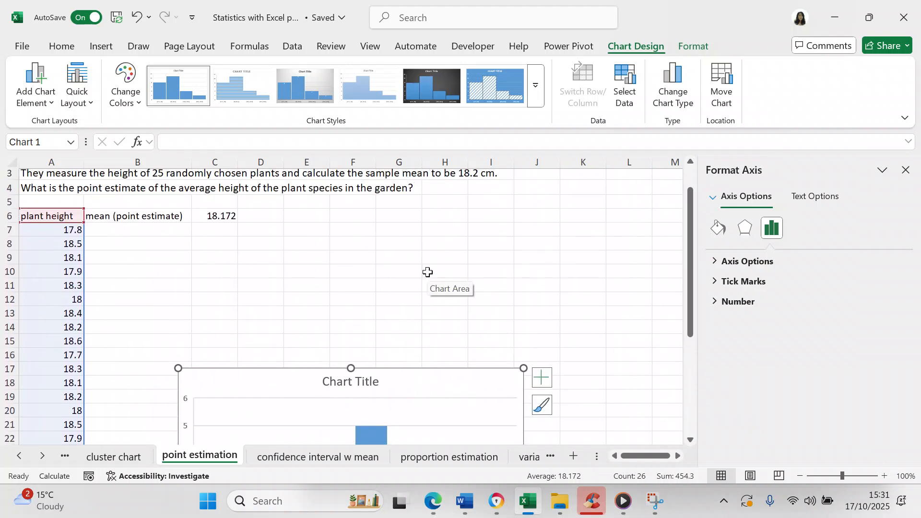
{"action": "mouse_move", "coordinate": [422, 382]}
{"action": "left_mouse_down"}
{"action": "mouse_move", "coordinate": [413, 290]}
{"action": "mouse_move", "coordinate": [420, 259]}
{"action": "left_mouse_up"}
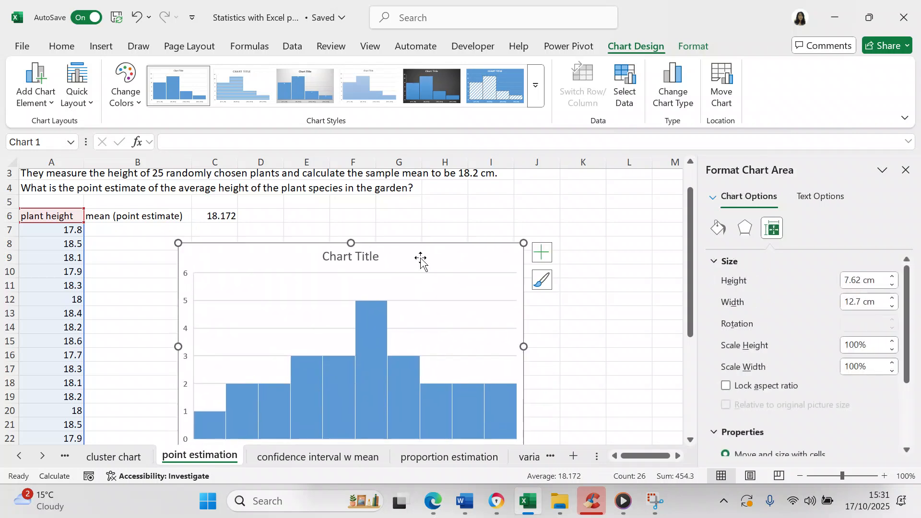
Replace the histogram's placeholder title with "plant heights" and deselect the chart.
{"action": "left_click", "coordinate": [379, 258]}
{"action": "left_click", "coordinate": [380, 258]}
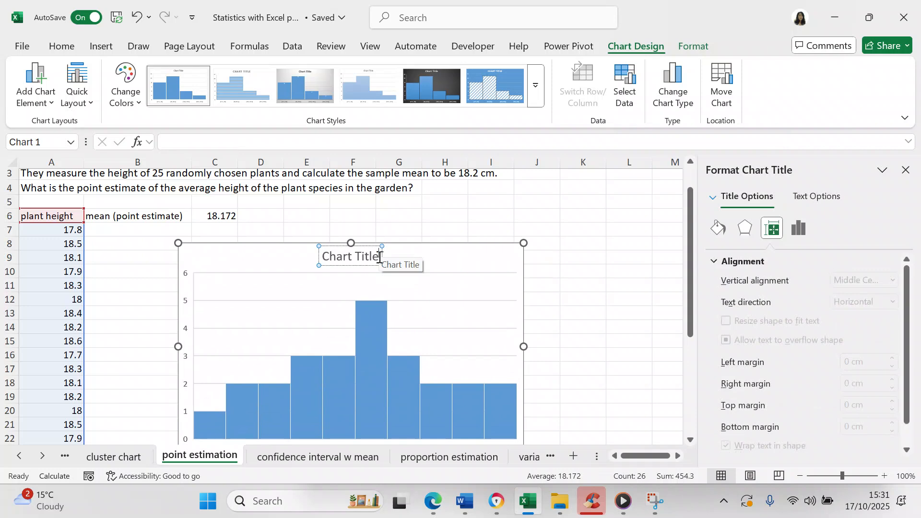
{"action": "key", "text": "BackSpace"}
{"action": "key", "text": "BackSpace"}
{"action": "key", "text": "BackSpace"}
{"action": "key", "text": "BackSpace"}
{"action": "key", "text": "BackSpace"}
{"action": "key", "text": "BackSpace"}
{"action": "key", "text": "BackSpace"}
{"action": "key", "text": "BackSpace"}
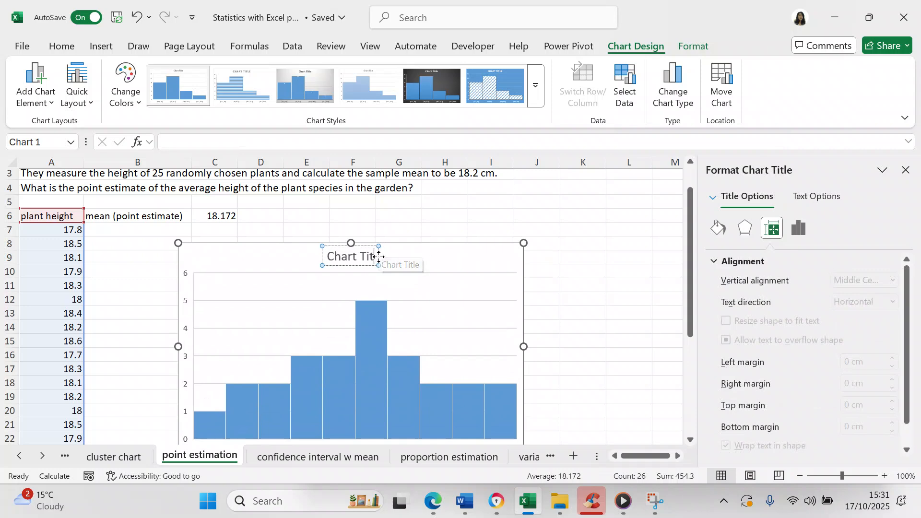
{"action": "key", "text": "BackSpace"}
{"action": "key", "text": "BackSpace"}
{"action": "key", "text": "BackSpace"}
{"action": "type", "text": "plant"}
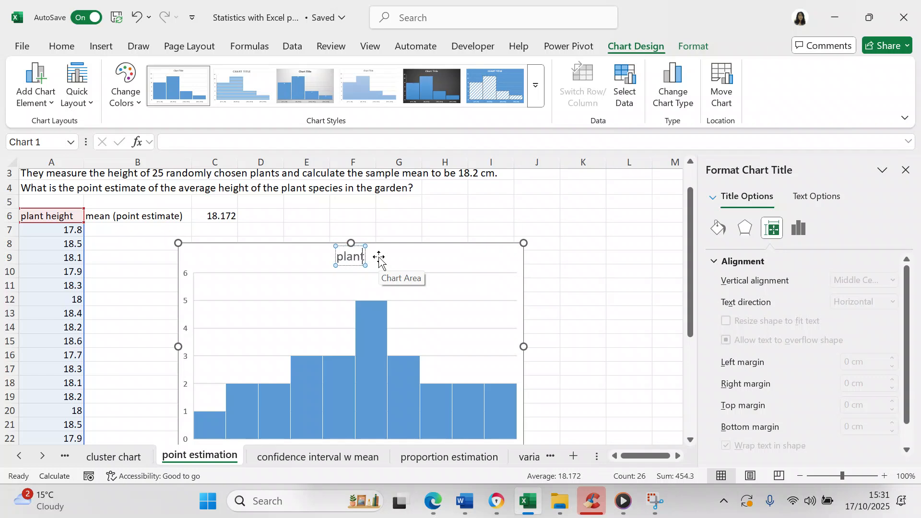
{"action": "type", "text": " he"}
{"action": "key", "text": "BackSpace"}
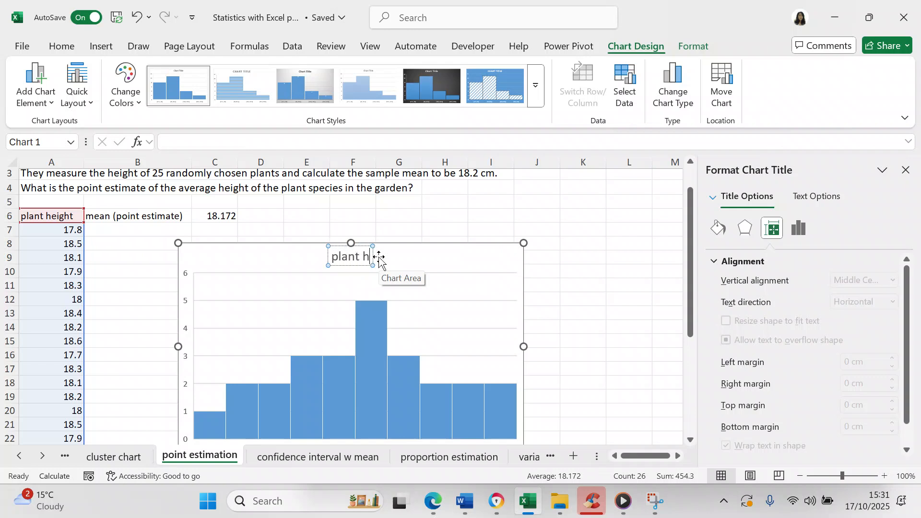
{"action": "type", "text": "eights"}
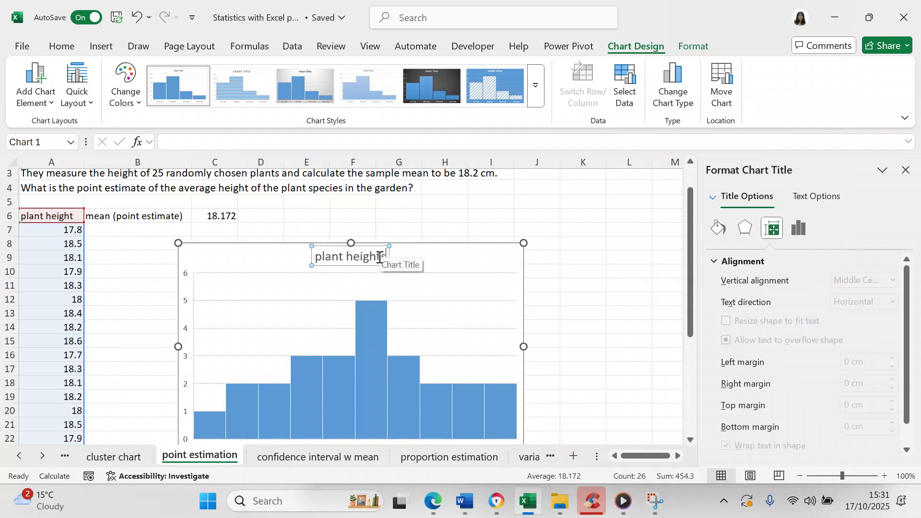
{"action": "mouse_move", "coordinate": [694, 274]}
{"action": "left_mouse_down"}
{"action": "mouse_move", "coordinate": [687, 418]}
{"action": "mouse_move", "coordinate": [681, 264]}
{"action": "mouse_move", "coordinate": [683, 285]}
{"action": "left_mouse_up"}
{"action": "left_click", "coordinate": [621, 302]}
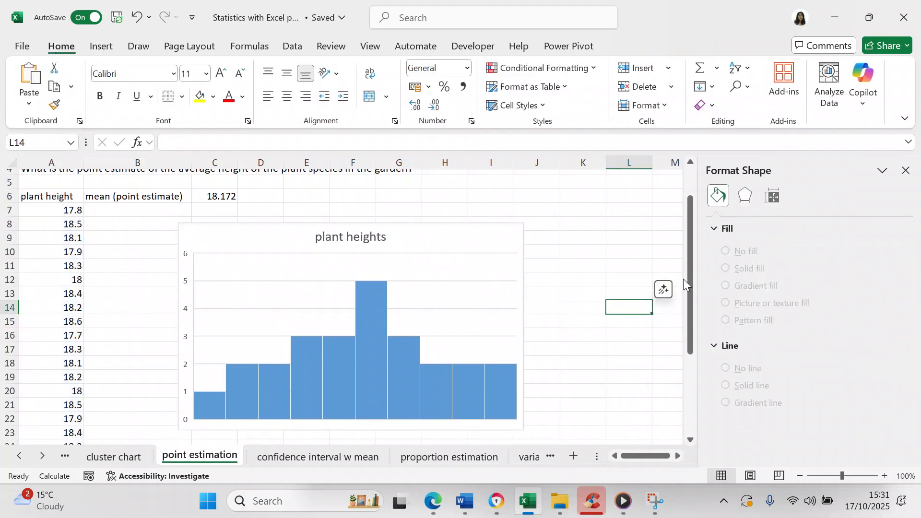
Close the formatting pane and check the formula behind the mean point estimate in cell C6.
{"action": "mouse_move", "coordinate": [689, 289]}
{"action": "left_mouse_down"}
{"action": "mouse_move", "coordinate": [687, 263]}
{"action": "mouse_move", "coordinate": [686, 299]}
{"action": "left_mouse_up"}
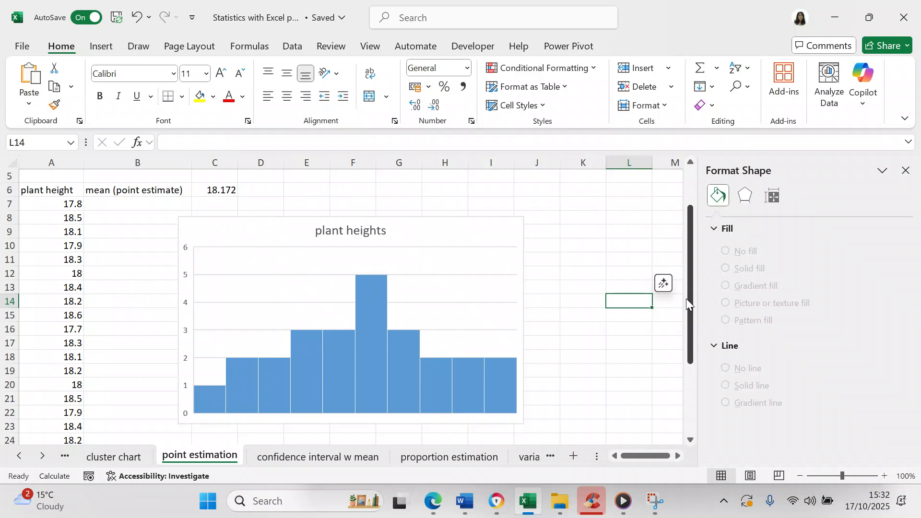
{"action": "left_click", "coordinate": [904, 172]}
{"action": "left_click_drag", "start_coordinate": [913, 248], "coordinate": [912, 225]}
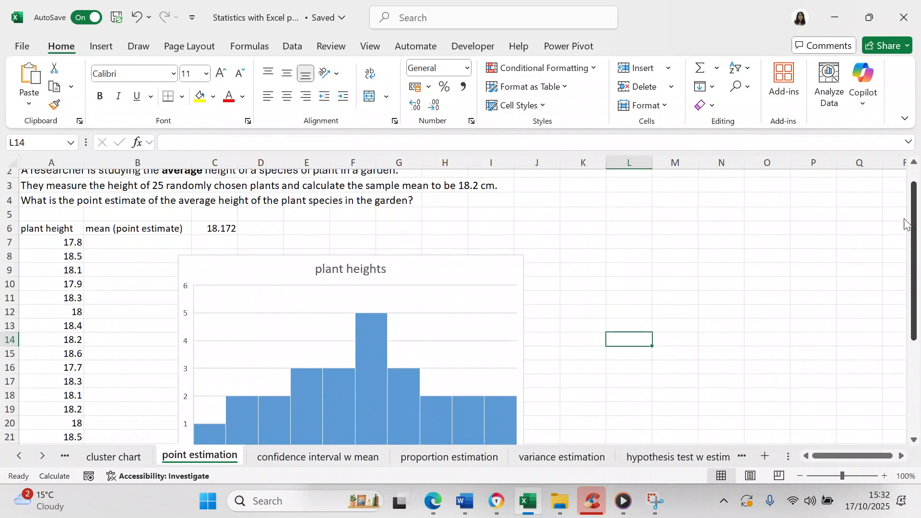
{"action": "left_click", "coordinate": [230, 225]}
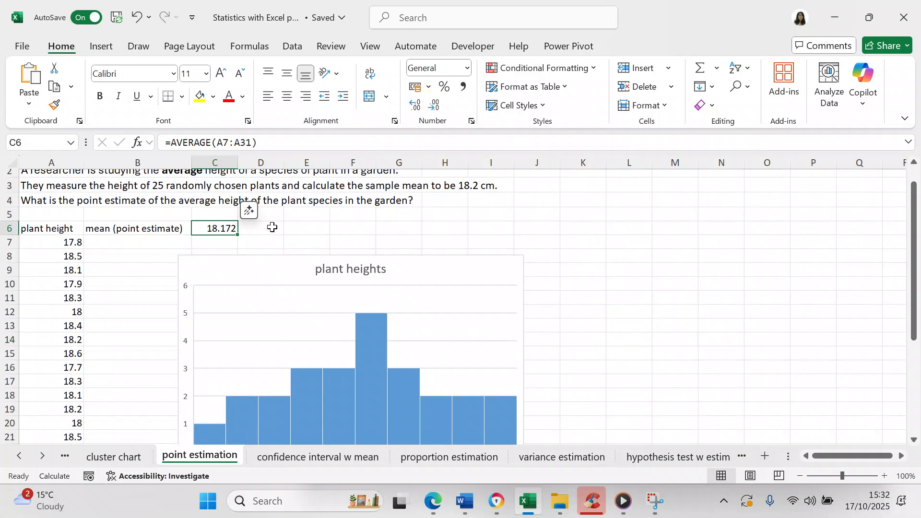
{"action": "left_click", "coordinate": [423, 233]}
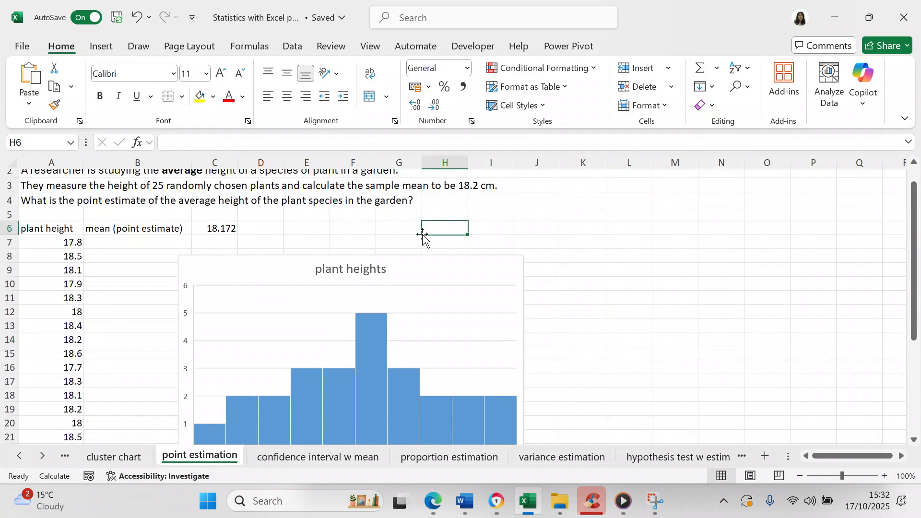